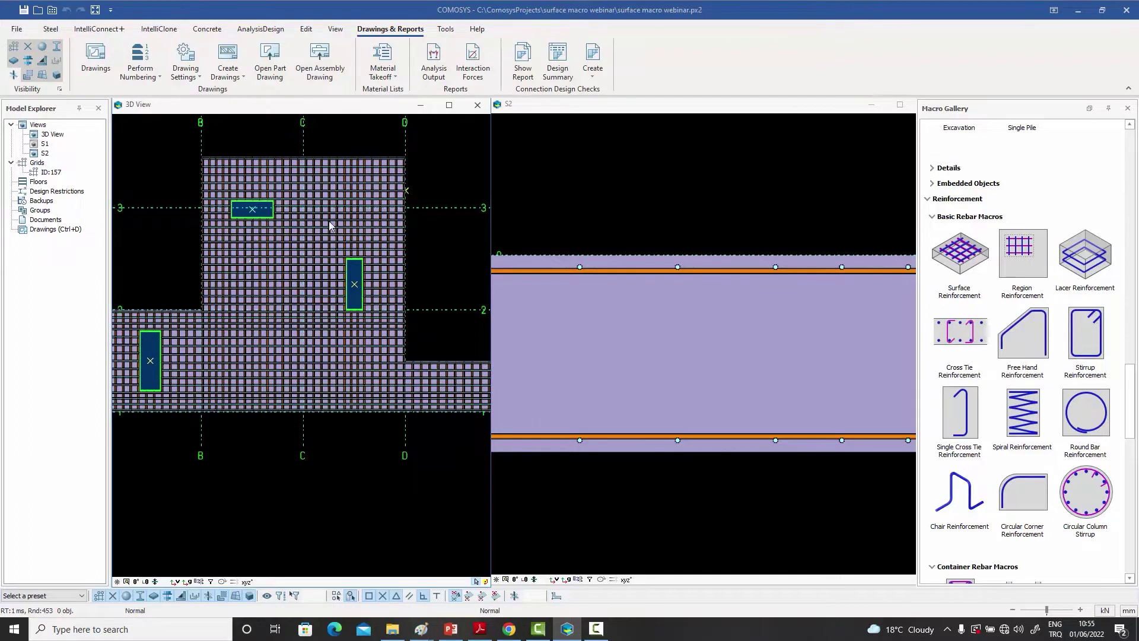
Select rebar sets in the 3D view and the top rebar line in section S2, then clear the selection.
click(256, 172)
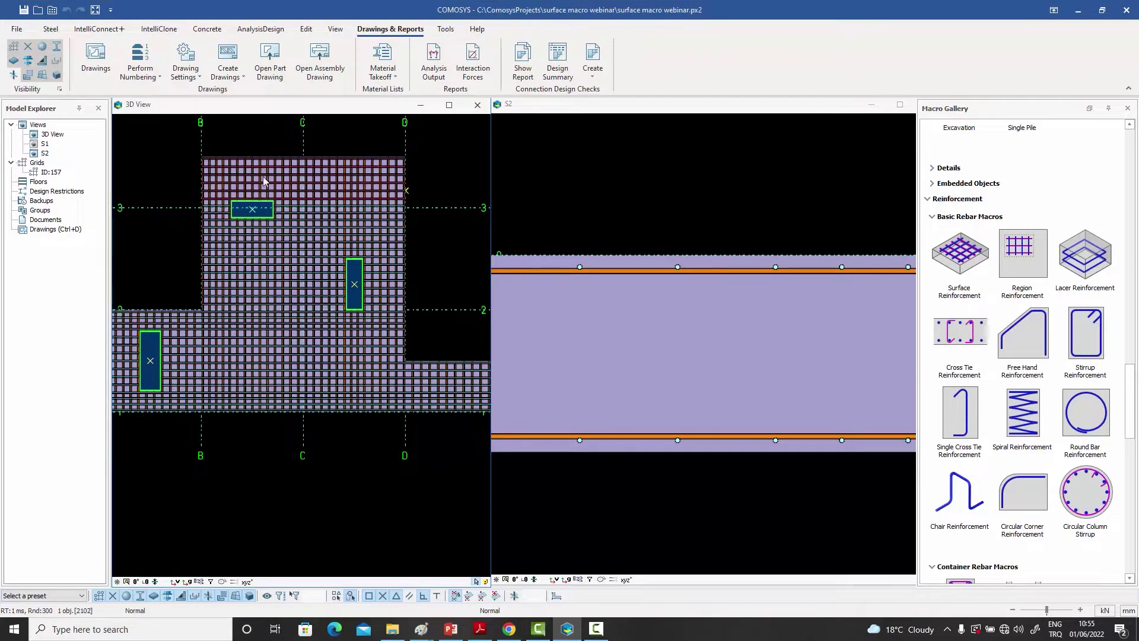
click(290, 211)
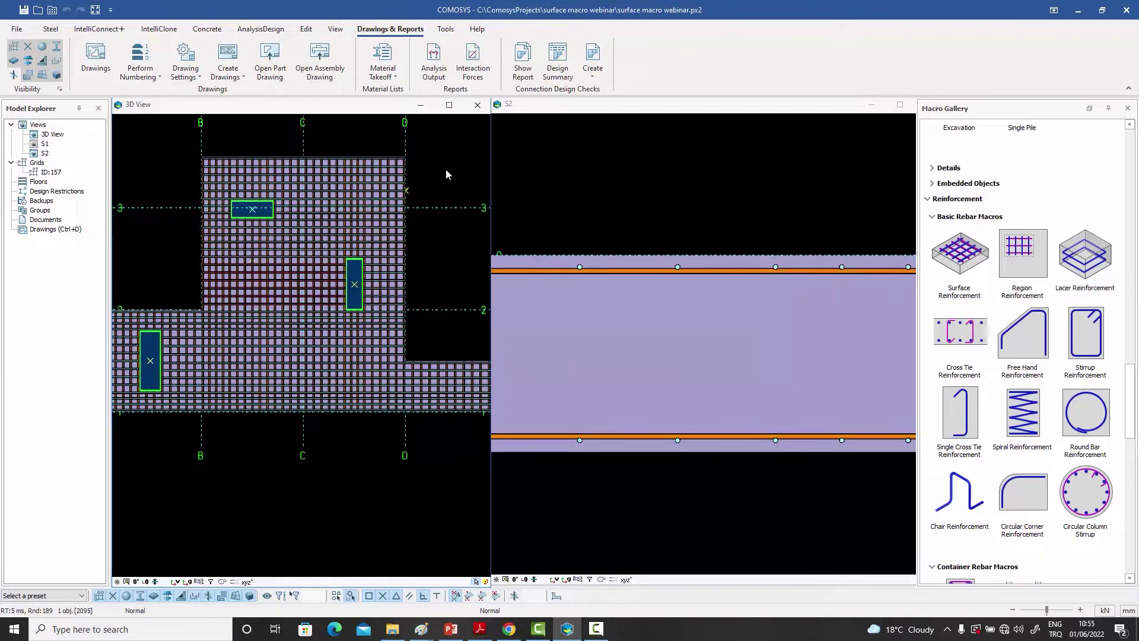
click(715, 222)
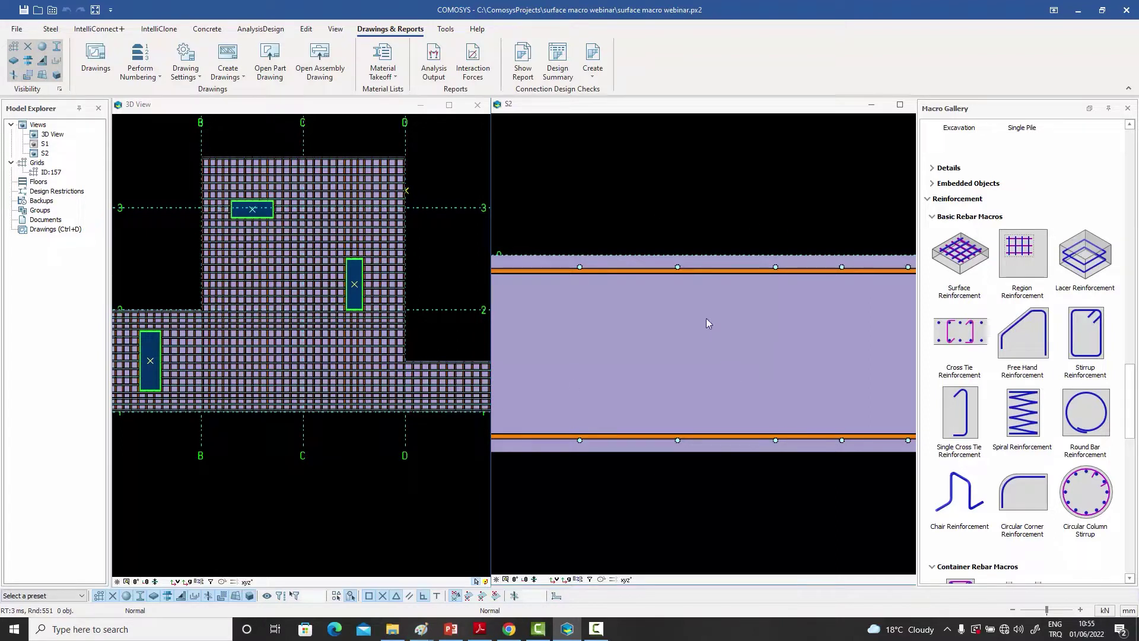
click(707, 272)
key(Escape)
Open drawing GA-1 from the Drawings Manager and zoom out to show the full A0 sheet.
double_click(47, 231)
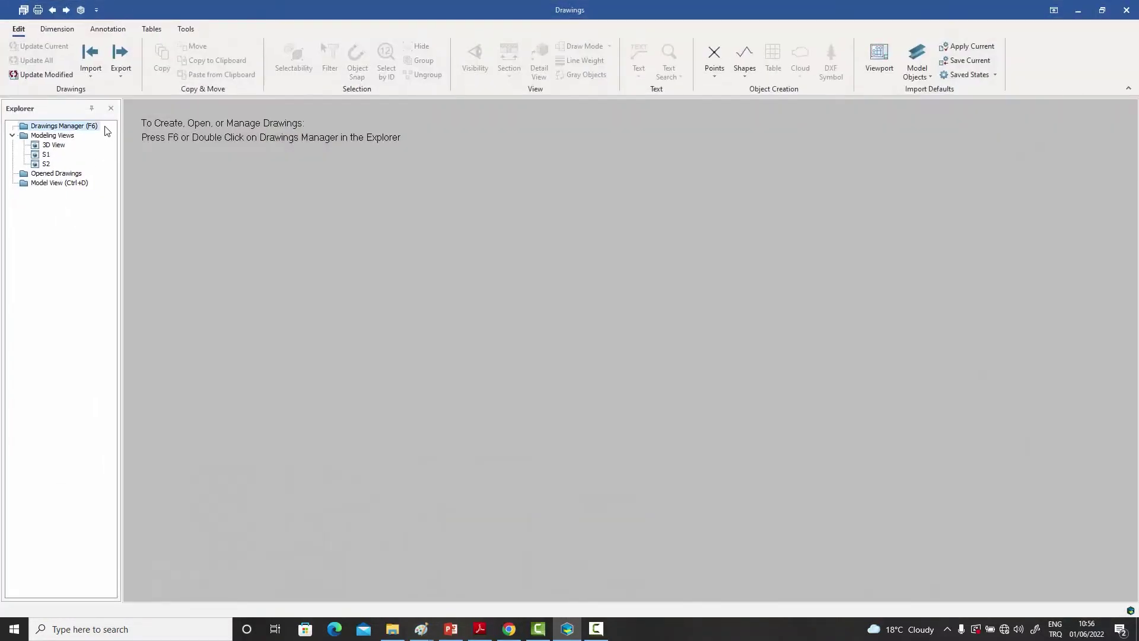
double_click(98, 126)
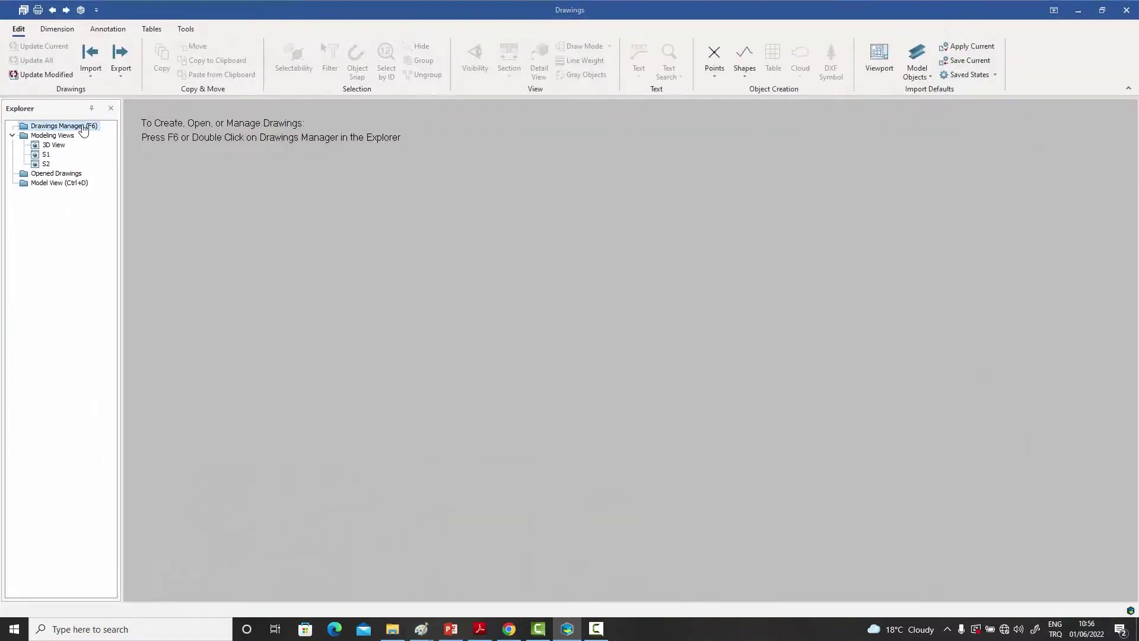
double_click(201, 121)
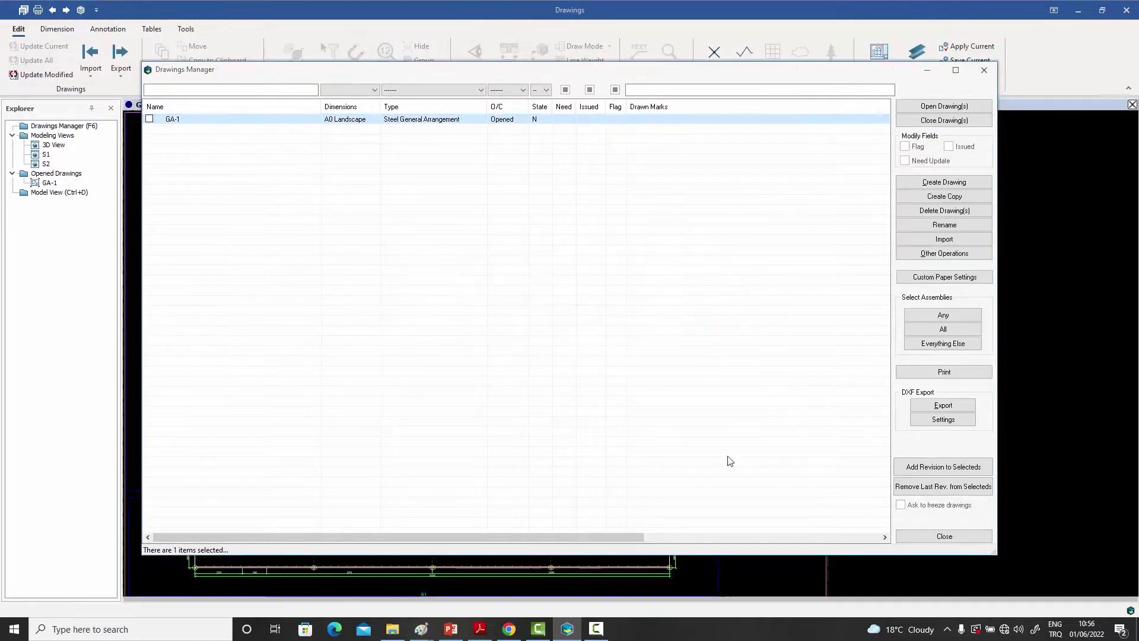
click(942, 536)
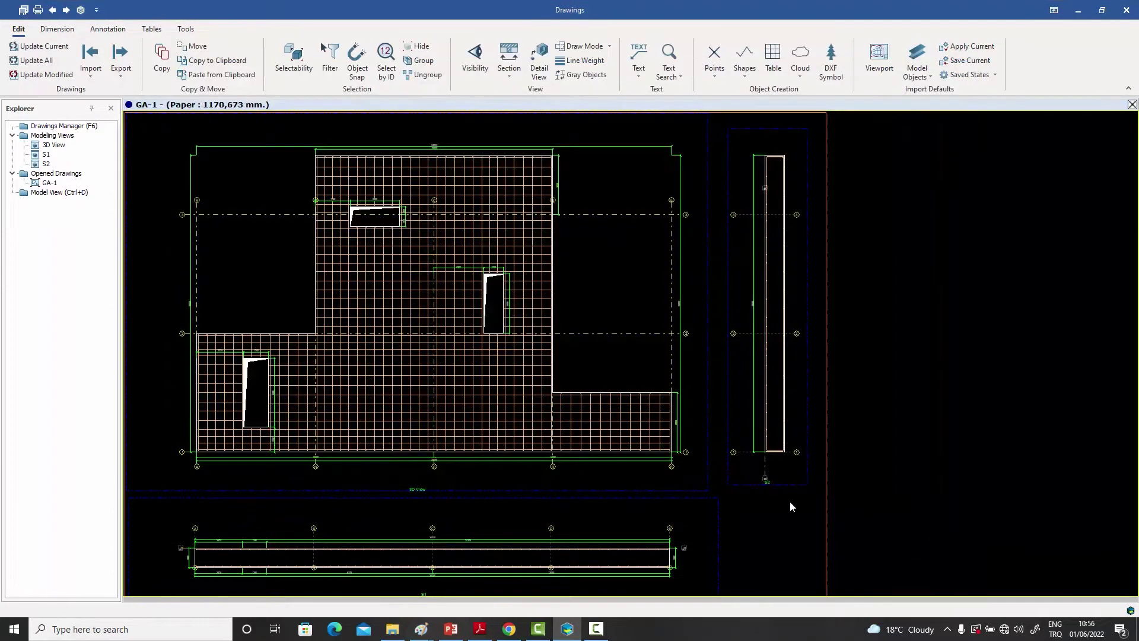
scroll(786, 499, down, 2)
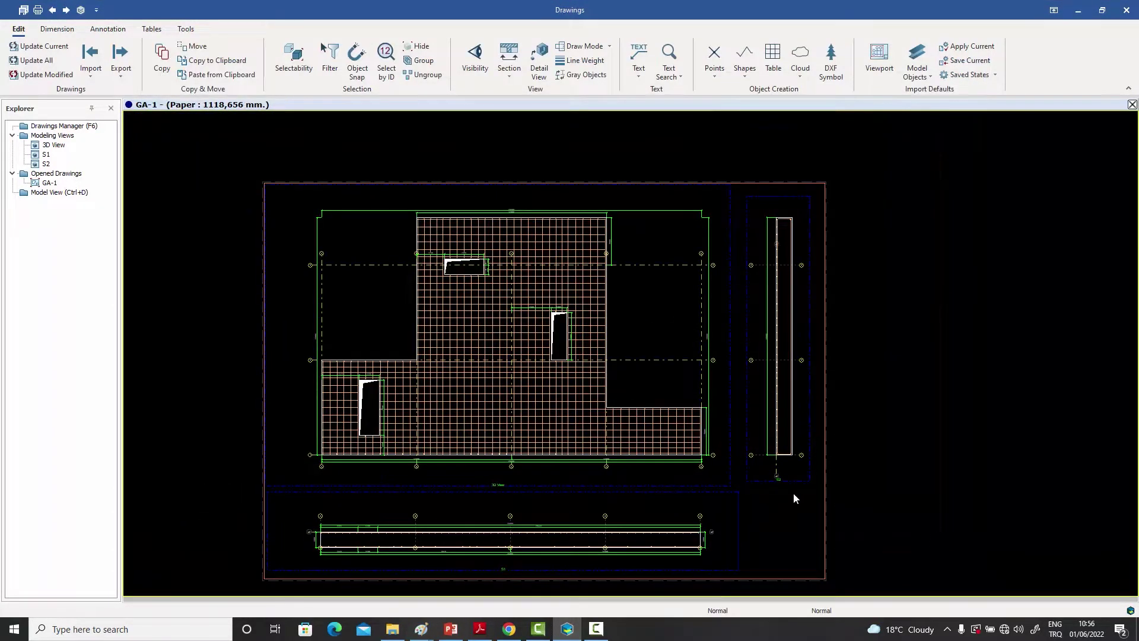
middle_drag(792, 492, 791, 484)
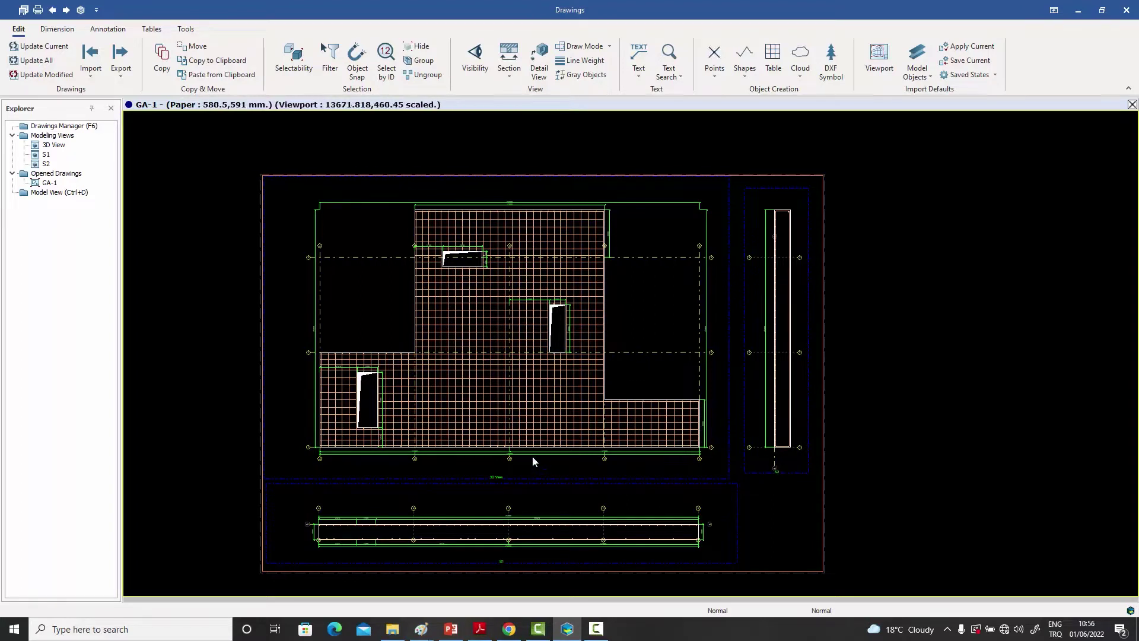
middle_drag(562, 297, 558, 268)
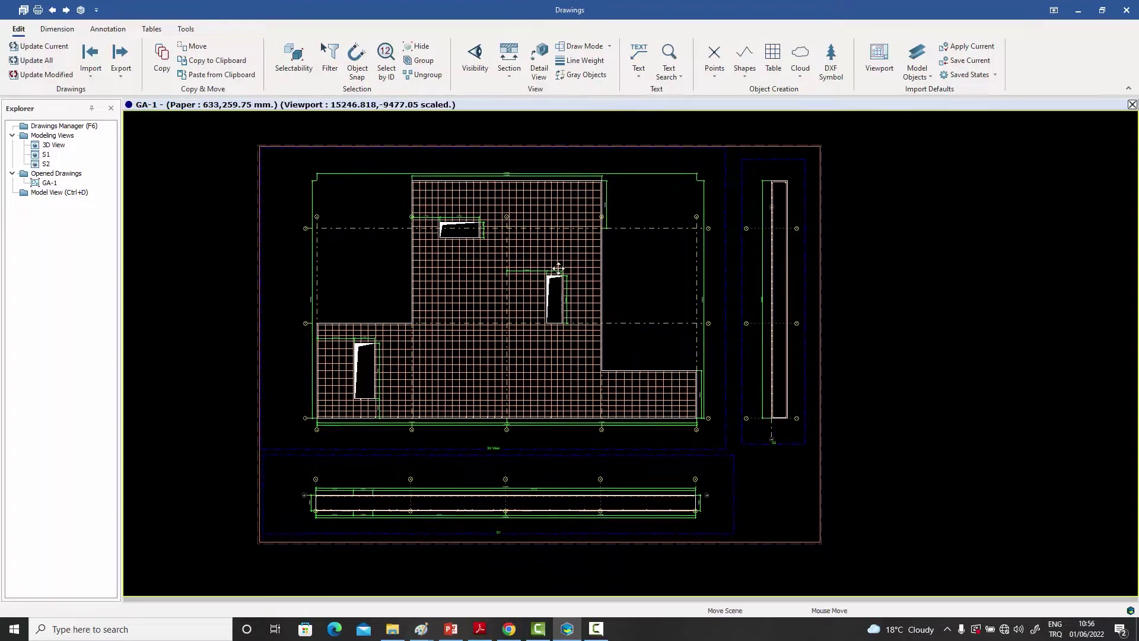
scroll(454, 212, up, 3)
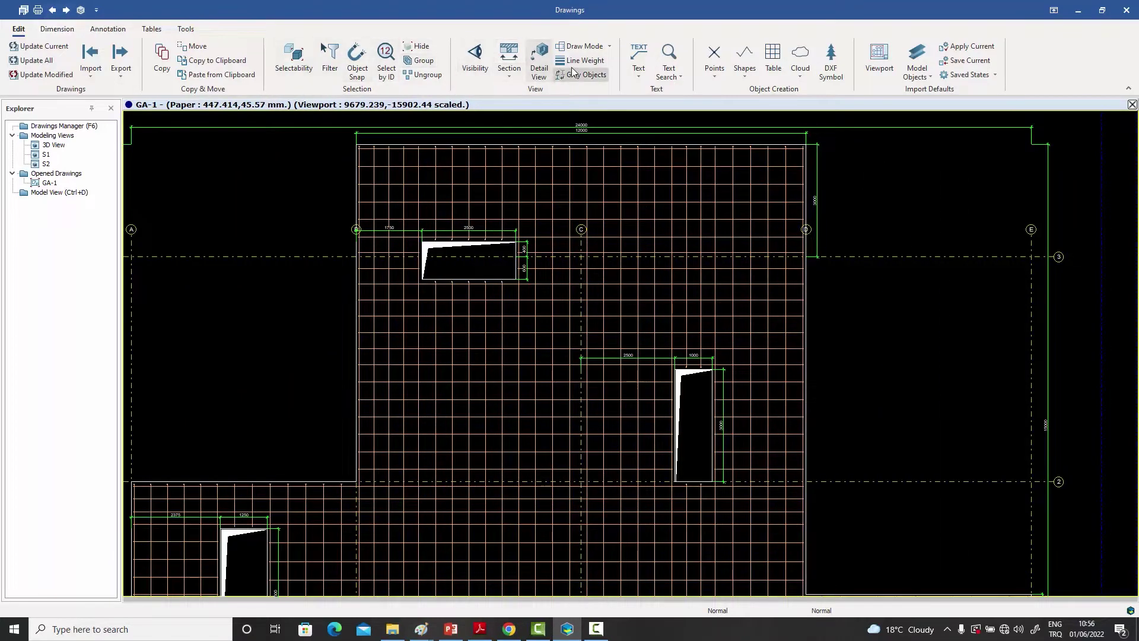
scroll(570, 193, up, 3)
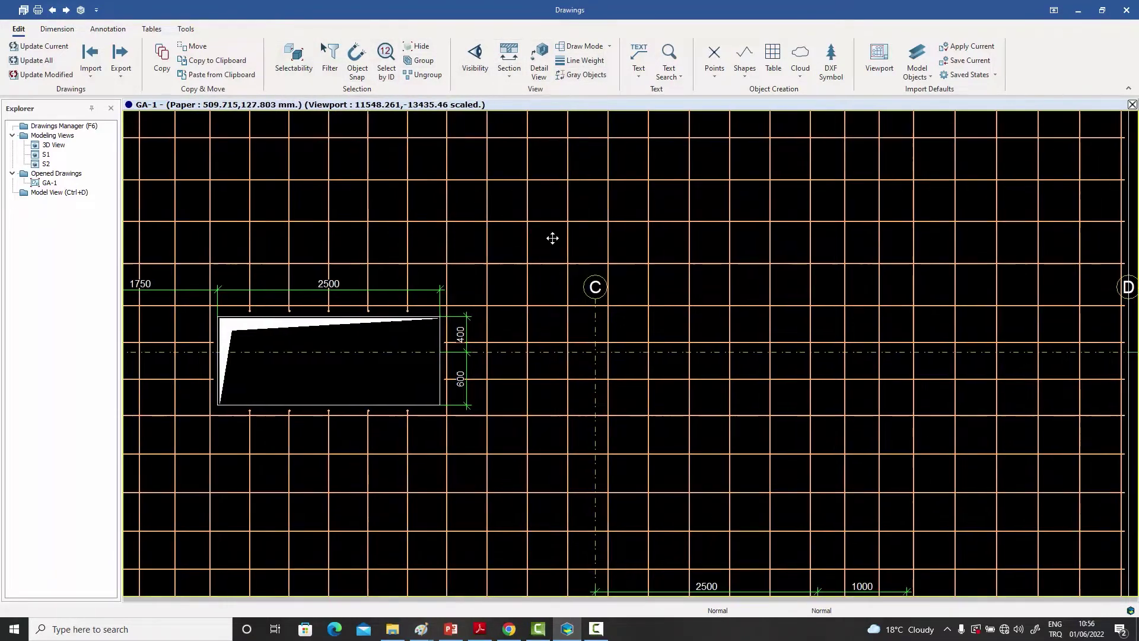
middle_drag(552, 238, 549, 347)
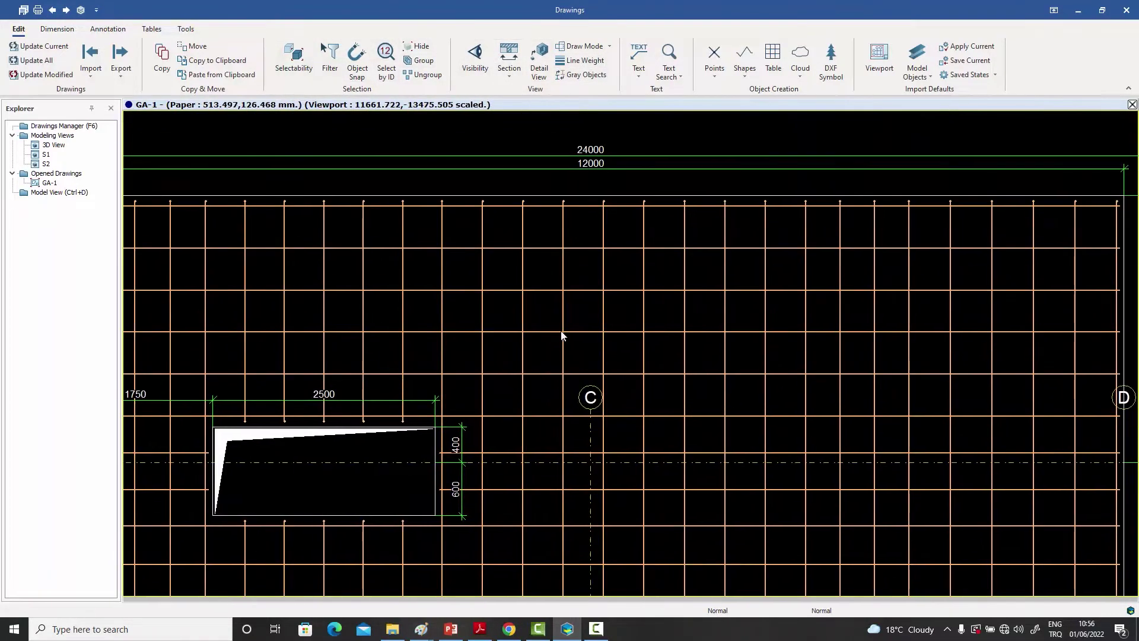
click(442, 236)
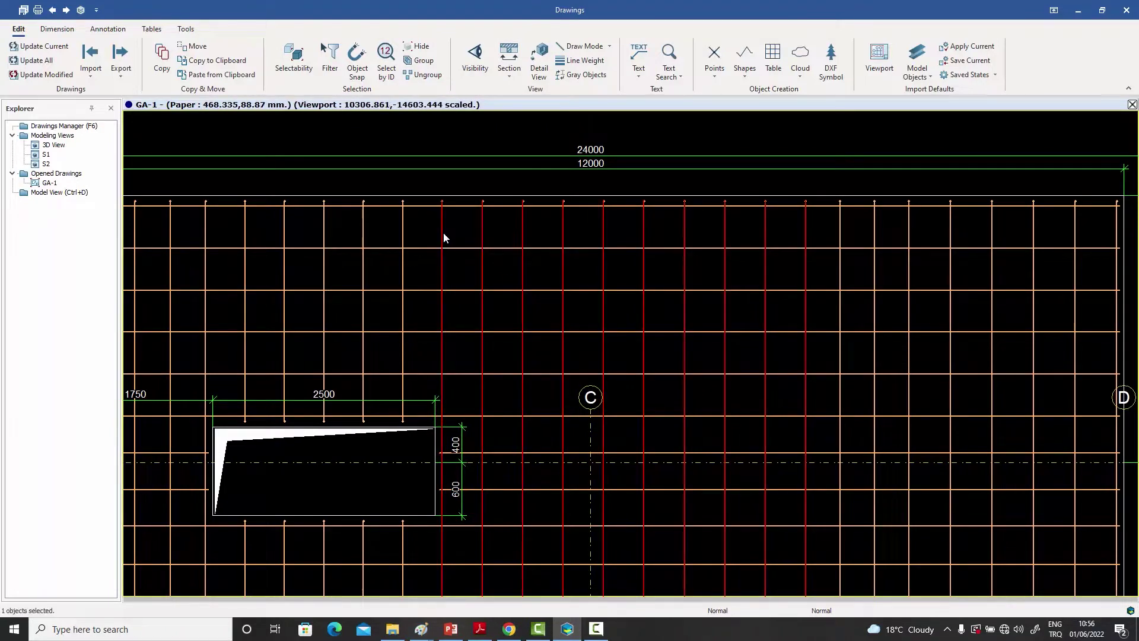
click(324, 270)
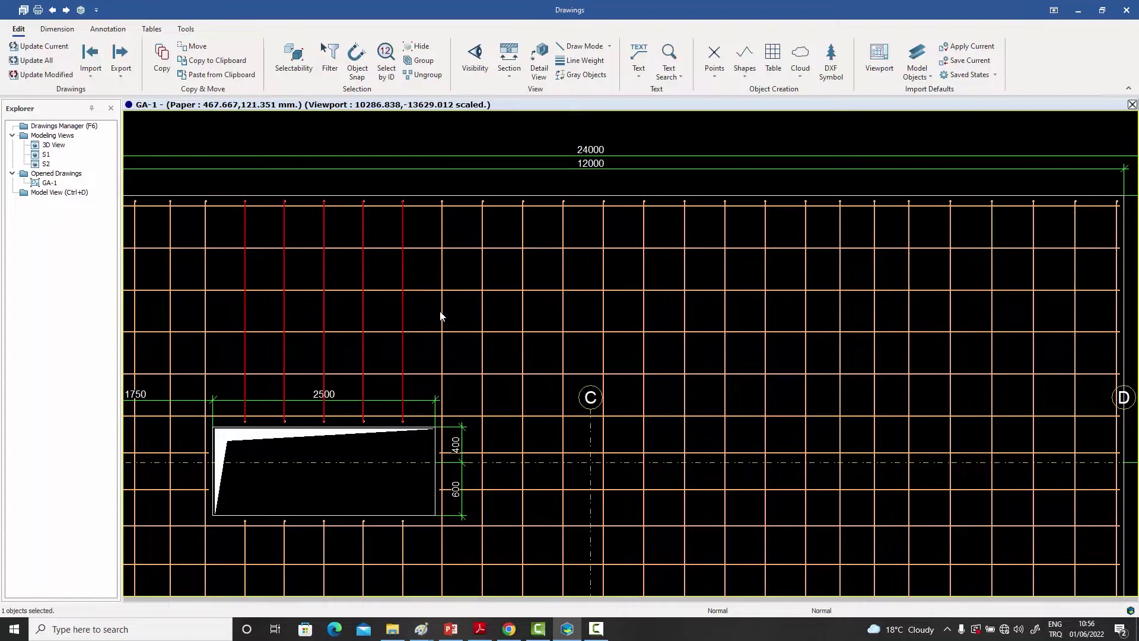
scroll(442, 315, down, 5)
scroll(391, 305, up, 6)
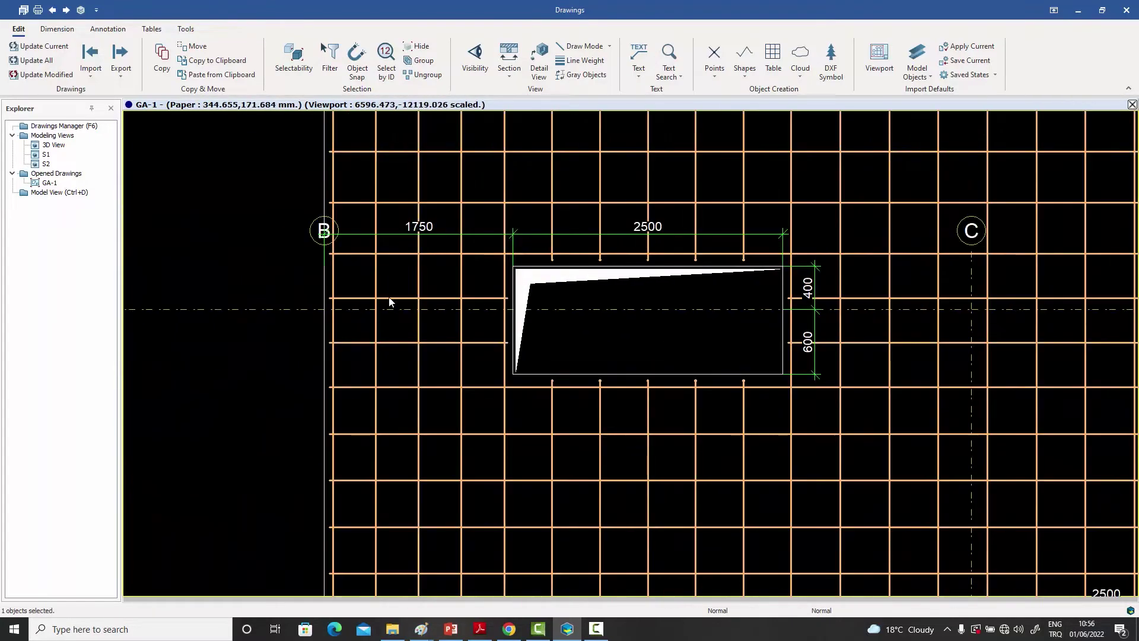
scroll(394, 301, down, 5)
scroll(412, 307, up, 6)
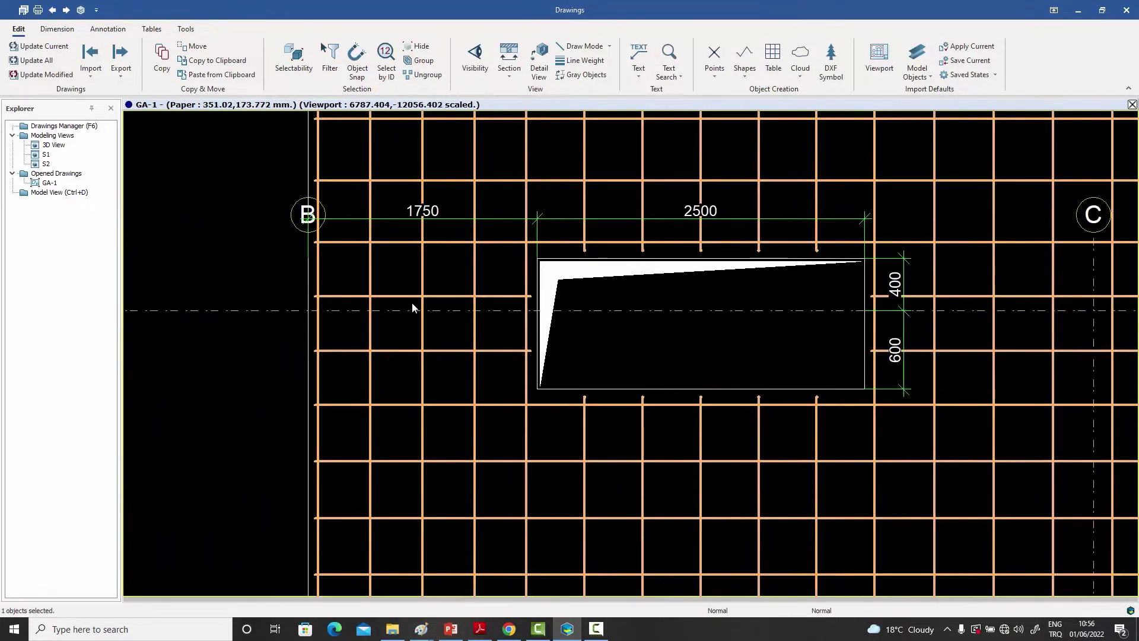
scroll(407, 238, down, 3)
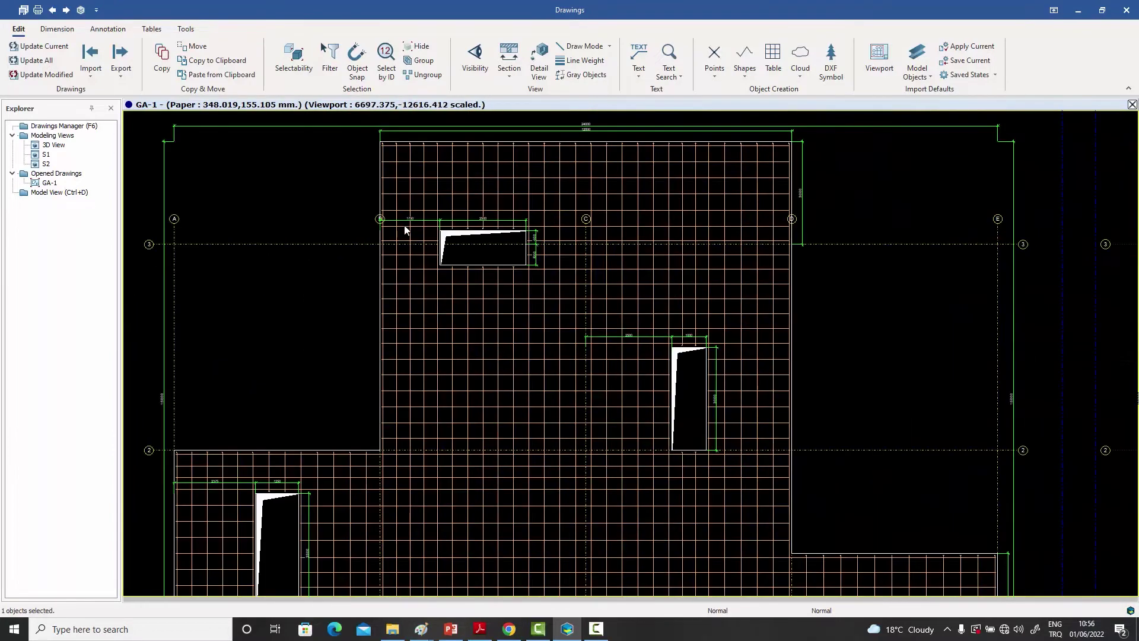
scroll(369, 276, up, 4)
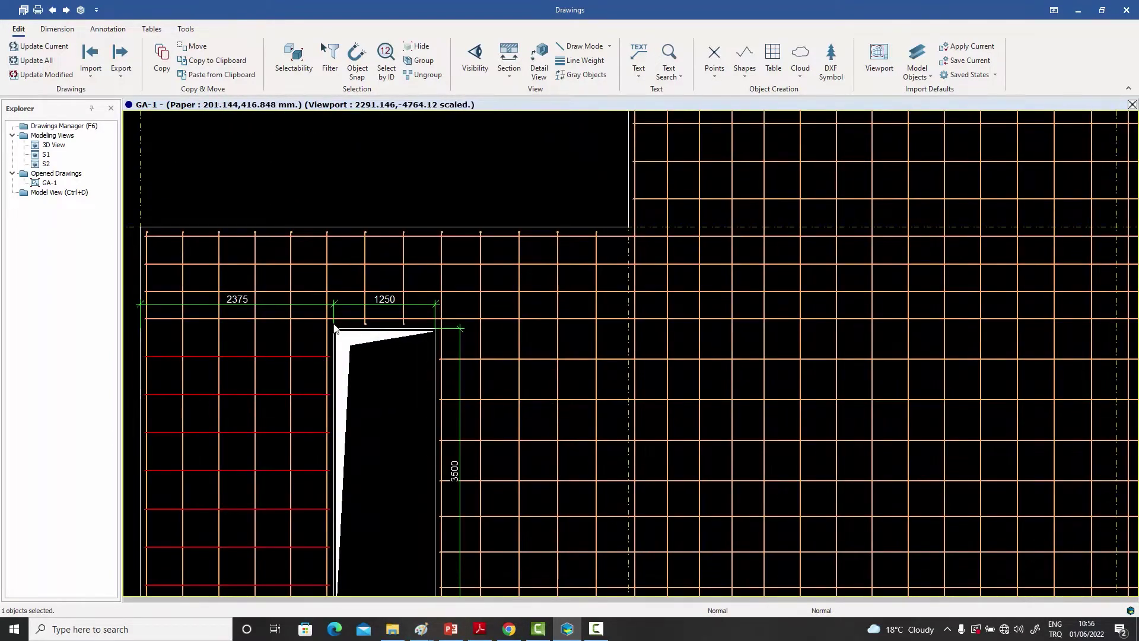
scroll(335, 328, down, 4)
scroll(453, 249, up, 1)
scroll(376, 465, up, 4)
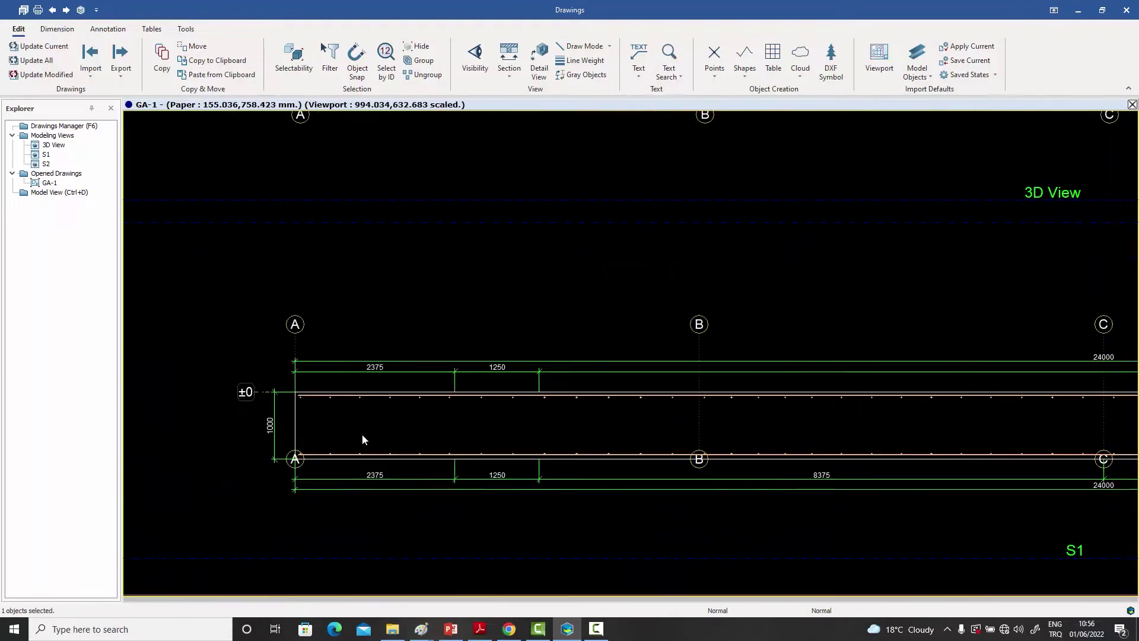
scroll(363, 439, up, 3)
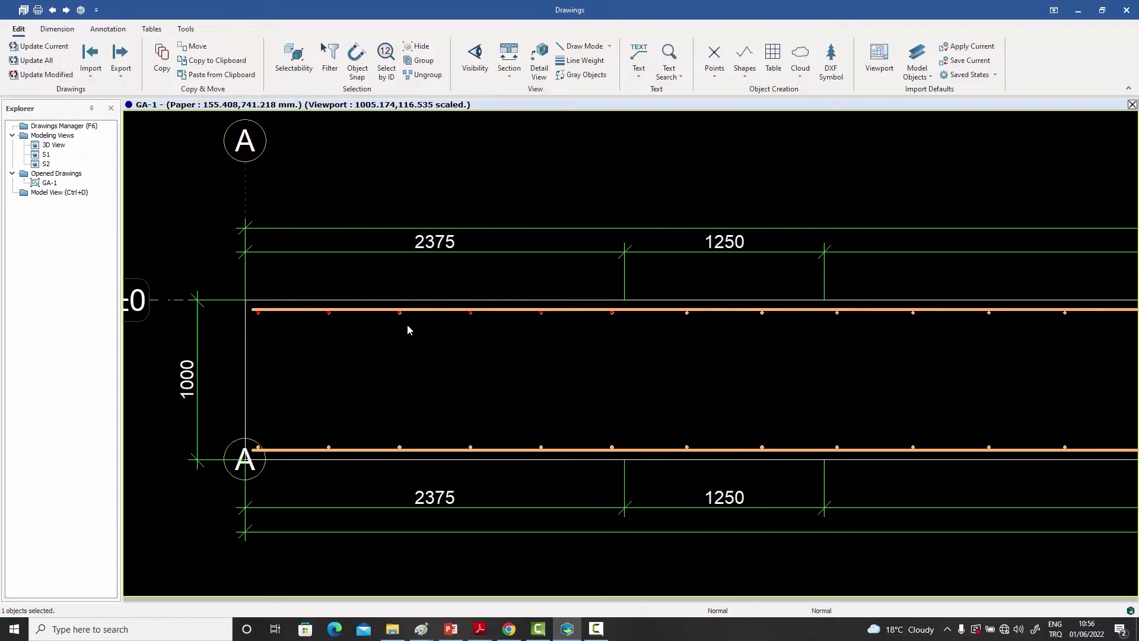
scroll(450, 368, down, 6)
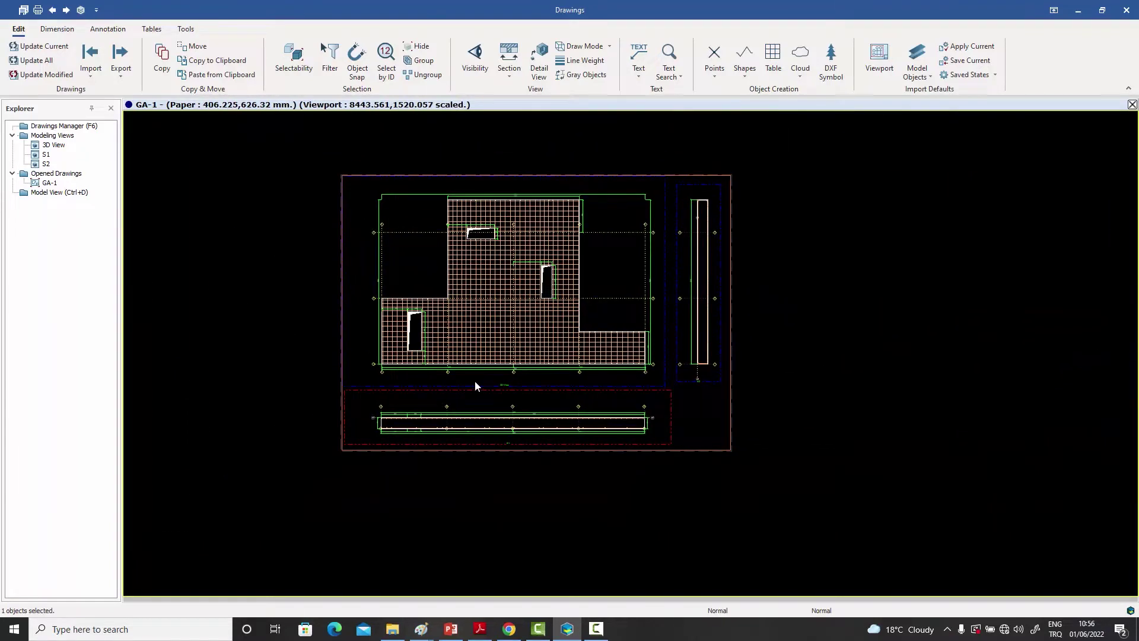
scroll(475, 385, up, 2)
middle_drag(473, 394, 467, 423)
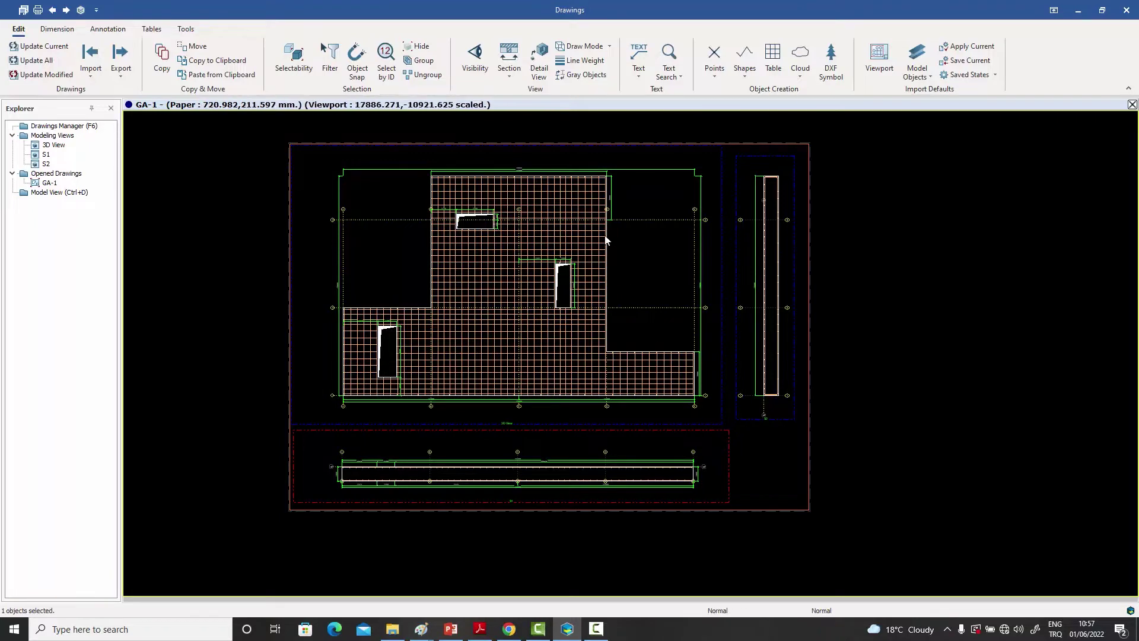
scroll(575, 208, up, 2)
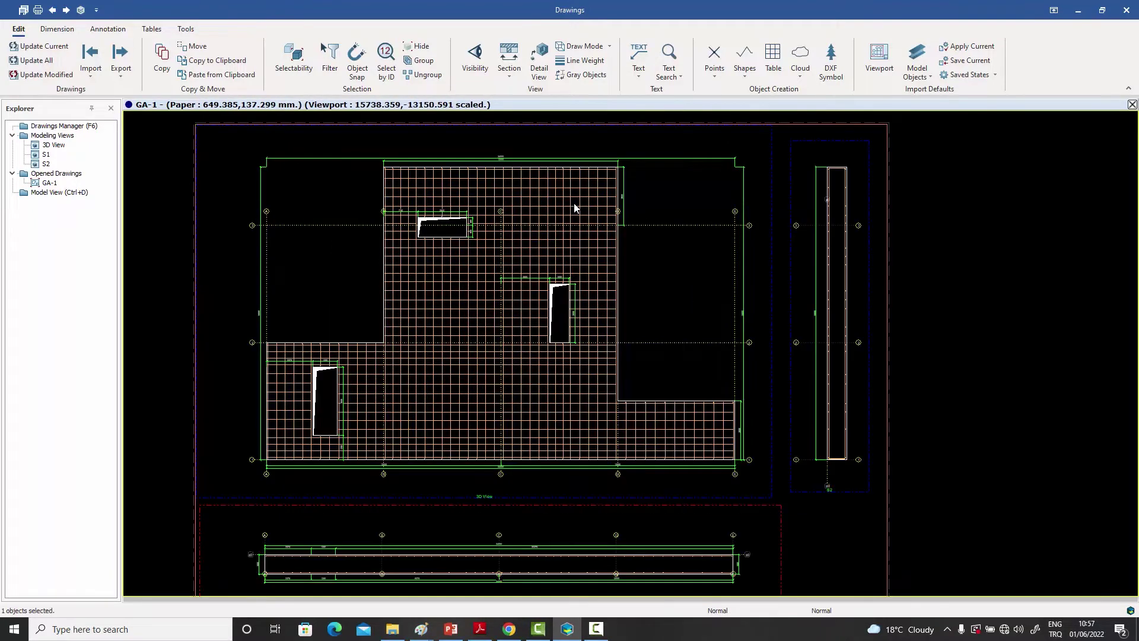
scroll(573, 208, up, 4)
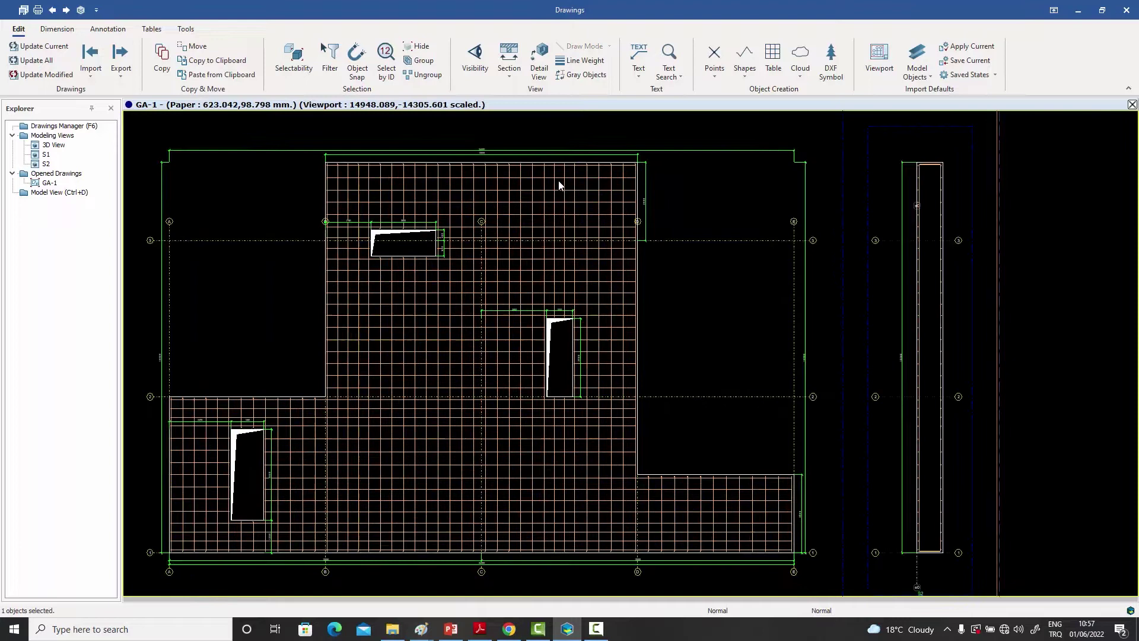
scroll(575, 195, up, 2)
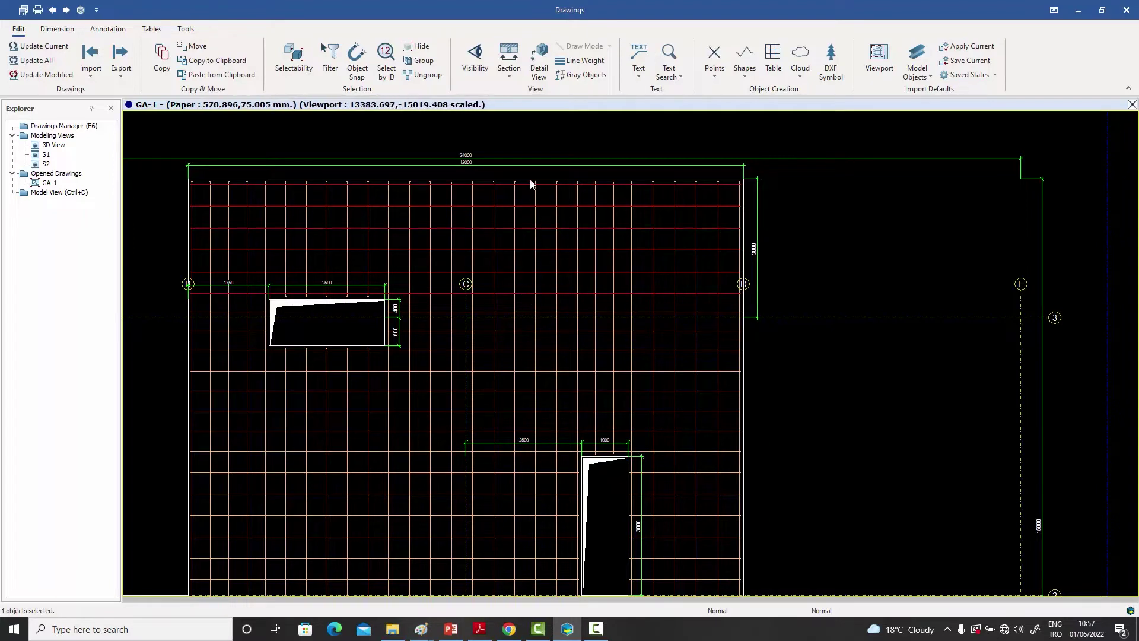
click(514, 219)
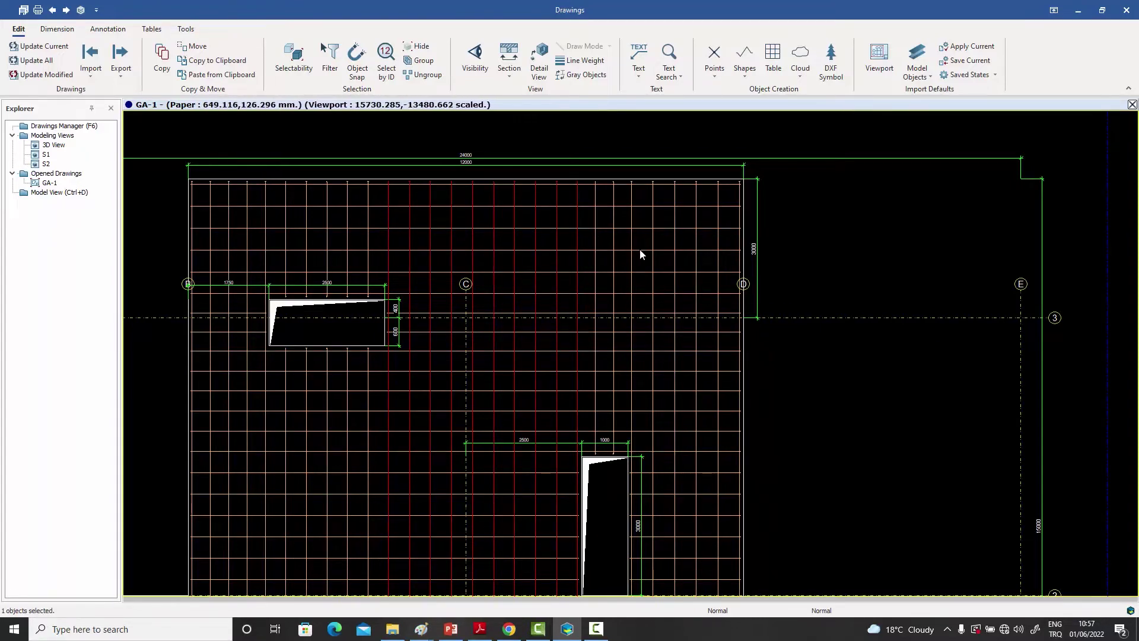
scroll(631, 264, down, 3)
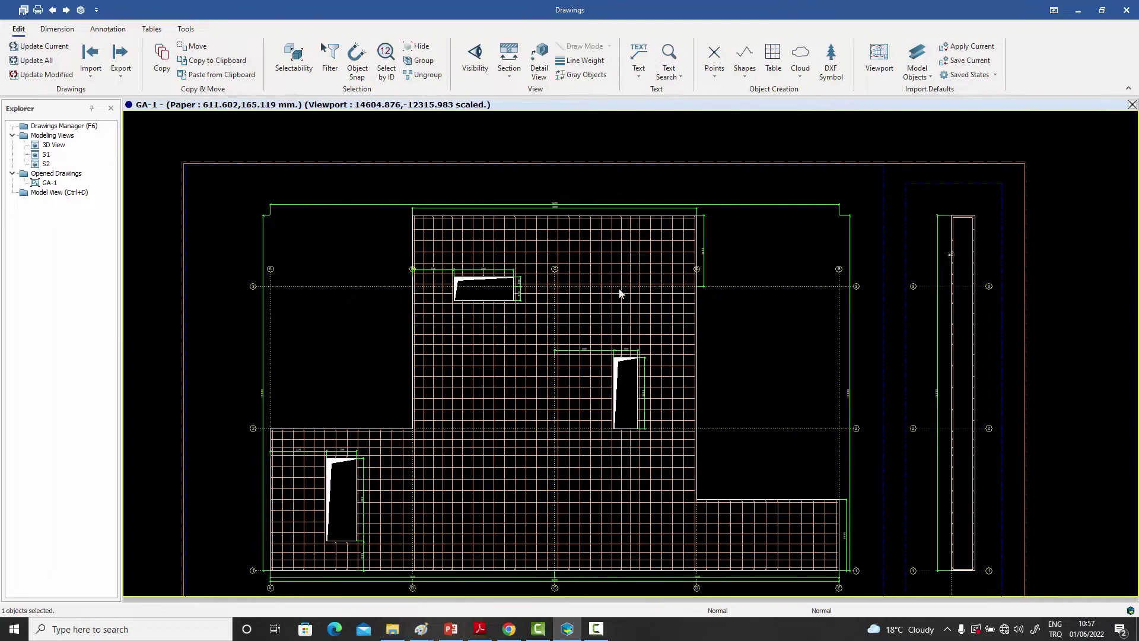
middle_drag(617, 291, 618, 235)
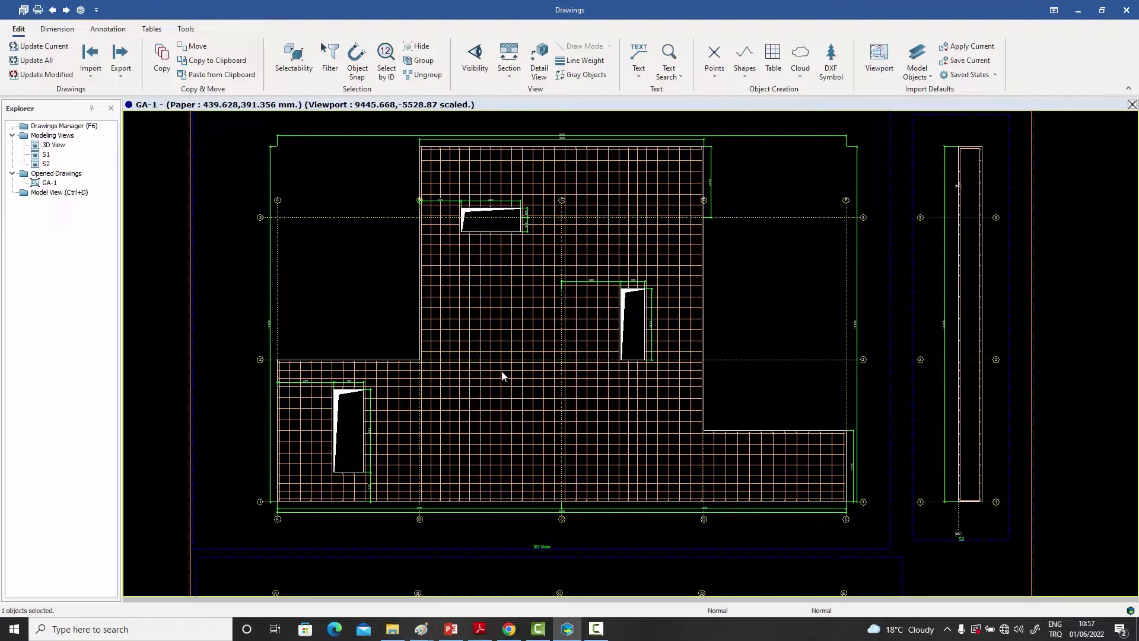
scroll(498, 368, down, 2)
Zoom into the S1 section beam to follow its rebar, zoom back out, and show the Annotation ribbon.
middle_drag(511, 387, 541, 328)
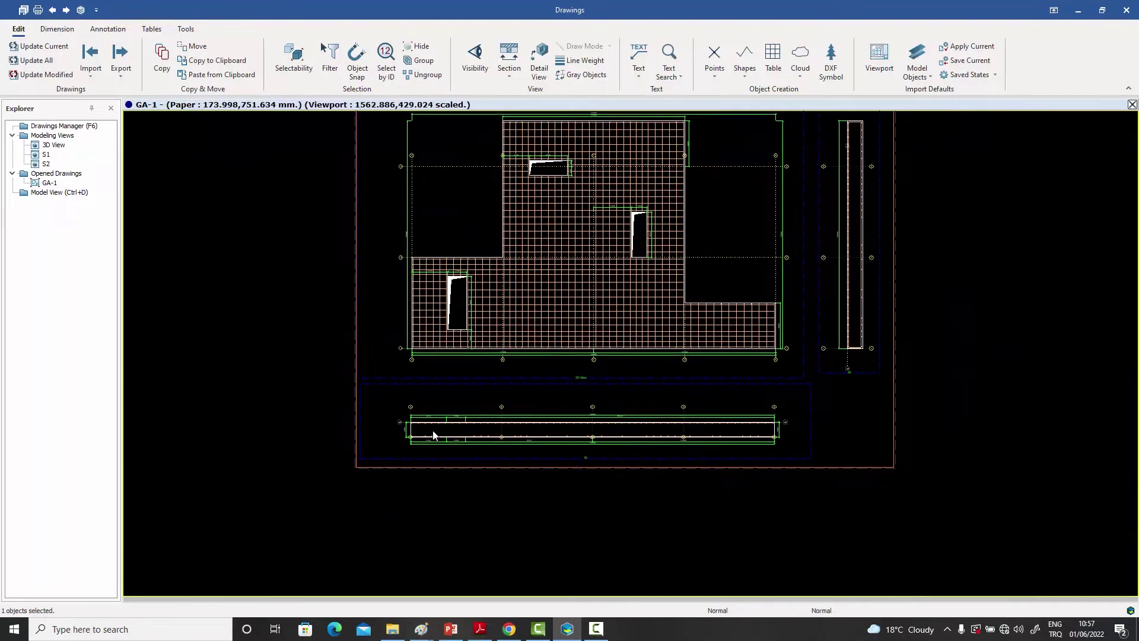
scroll(433, 435, up, 6)
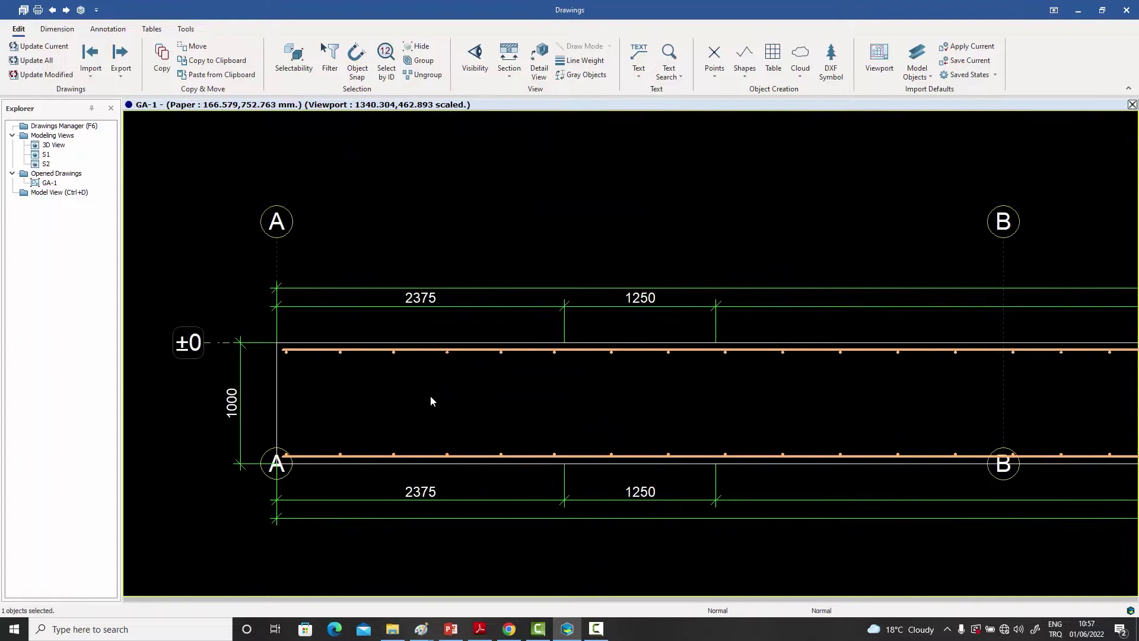
scroll(430, 401, up, 2)
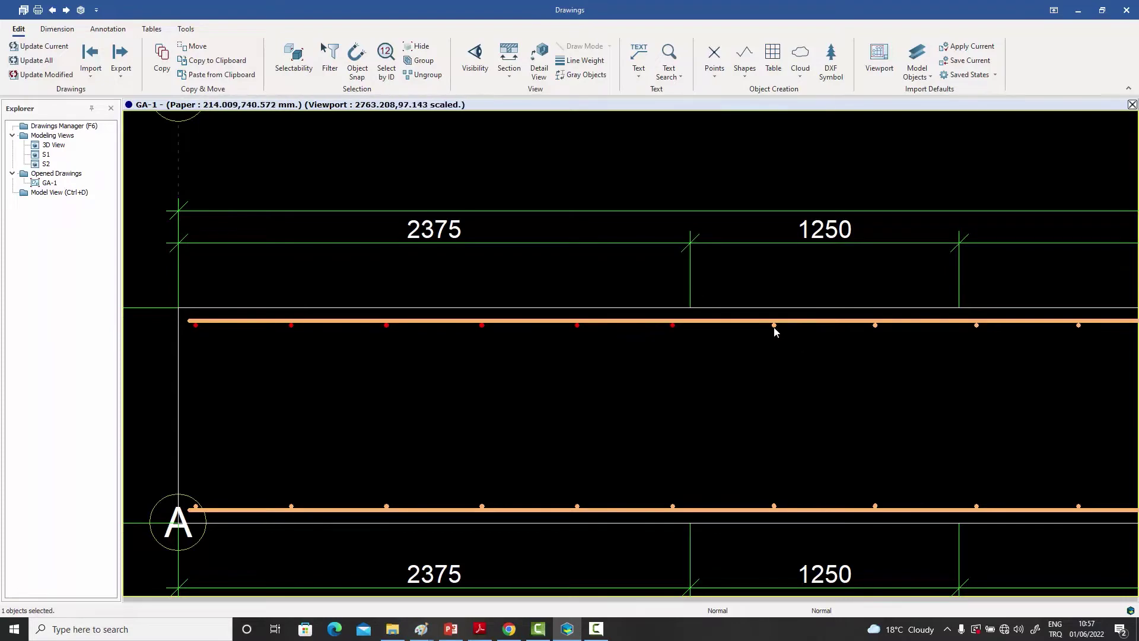
middle_drag(811, 362, 638, 357)
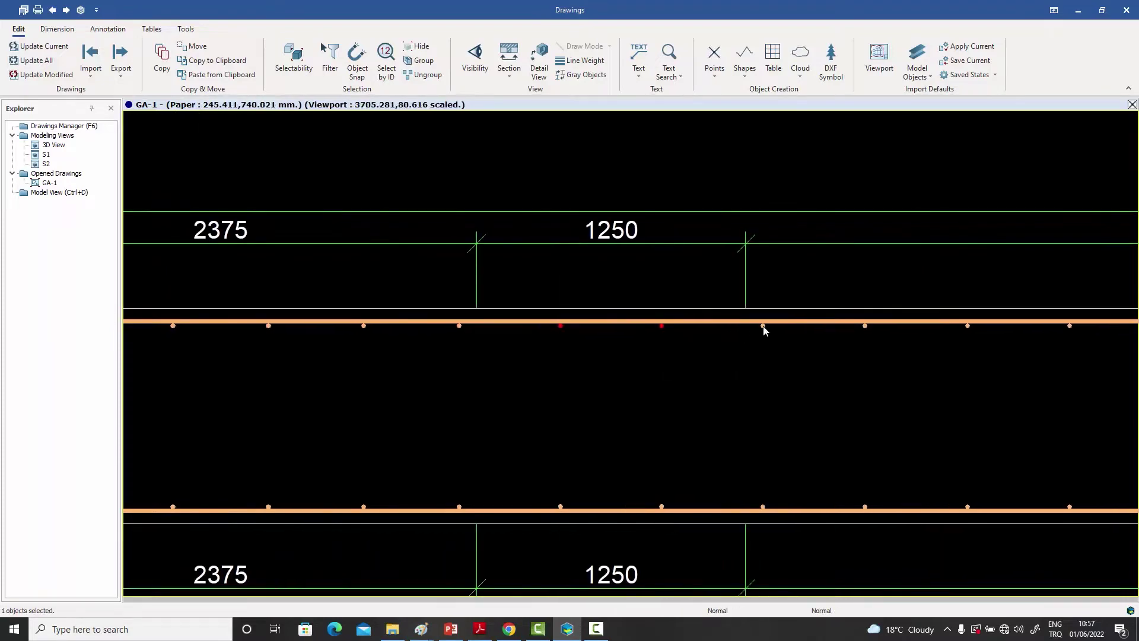
scroll(780, 369, down, 6)
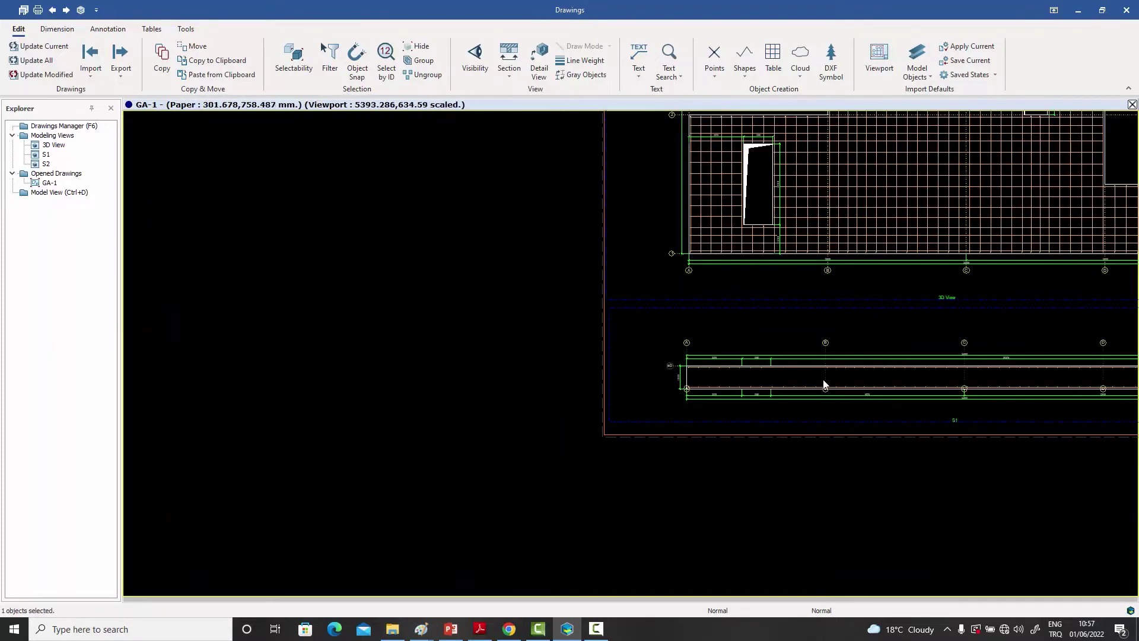
scroll(624, 451, down, 5)
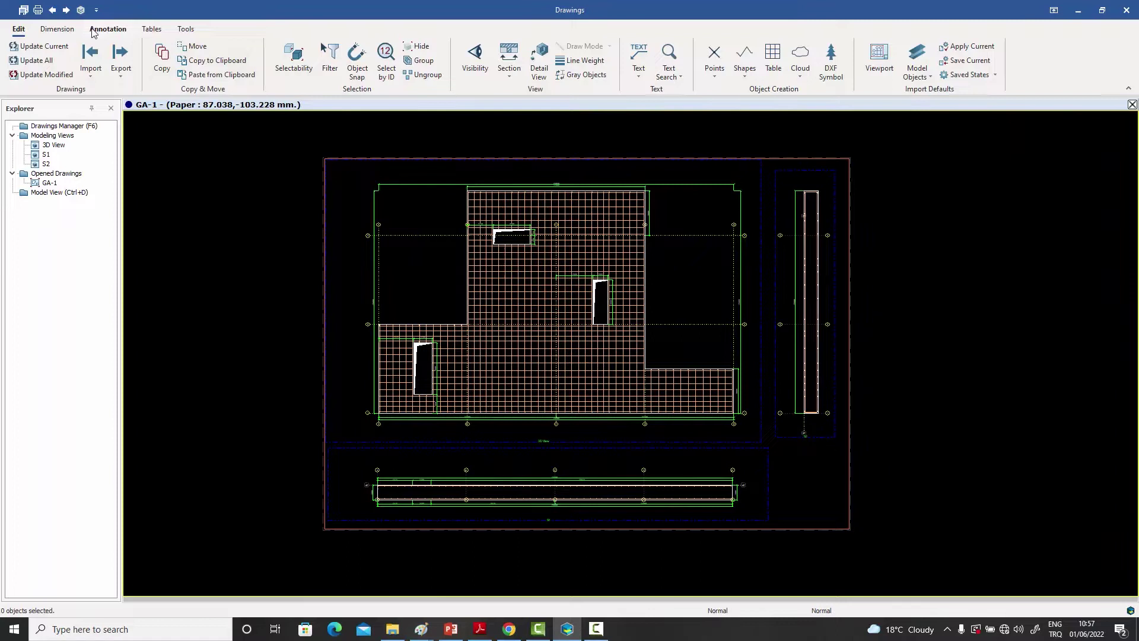
click(115, 32)
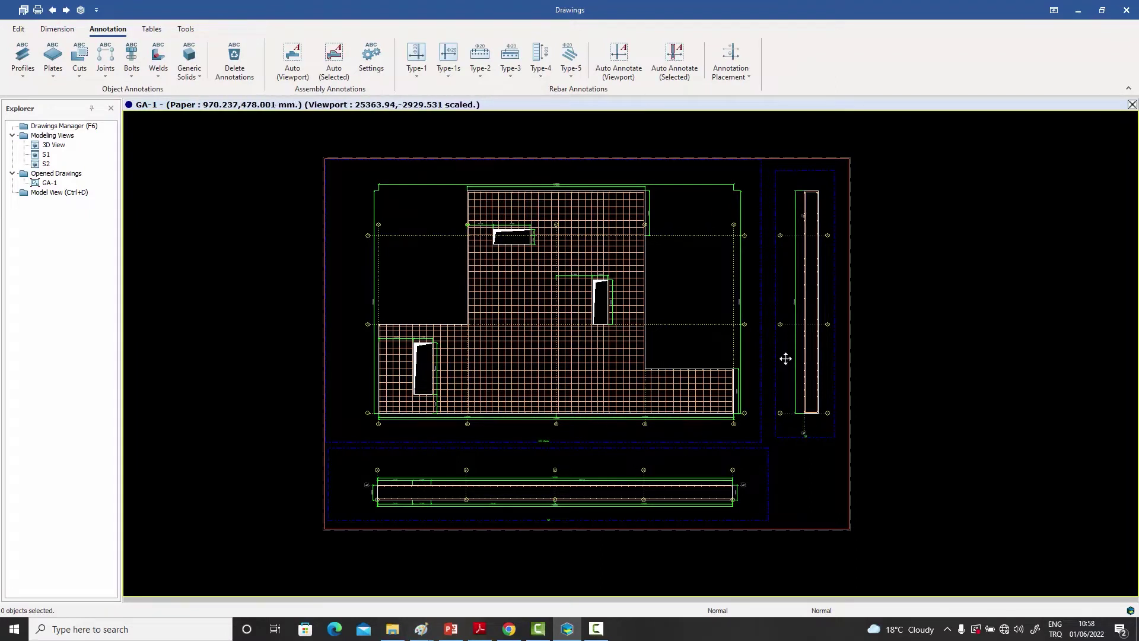
Auto Annotate the GA-1 plan viewport and zoom in on the new rebar labels.
click(686, 286)
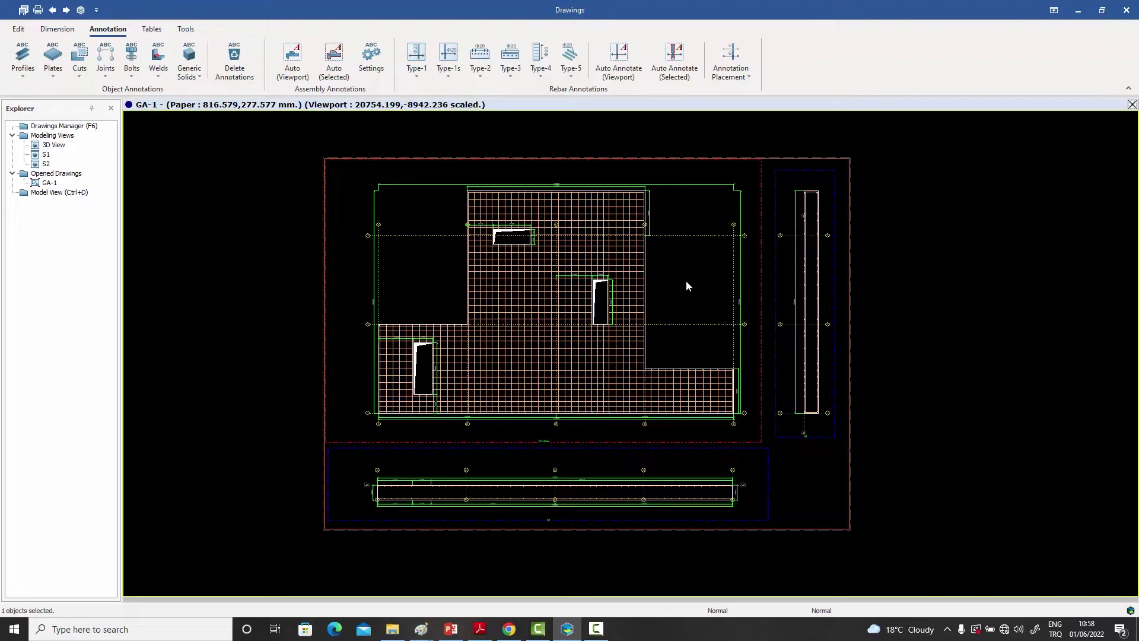
click(621, 67)
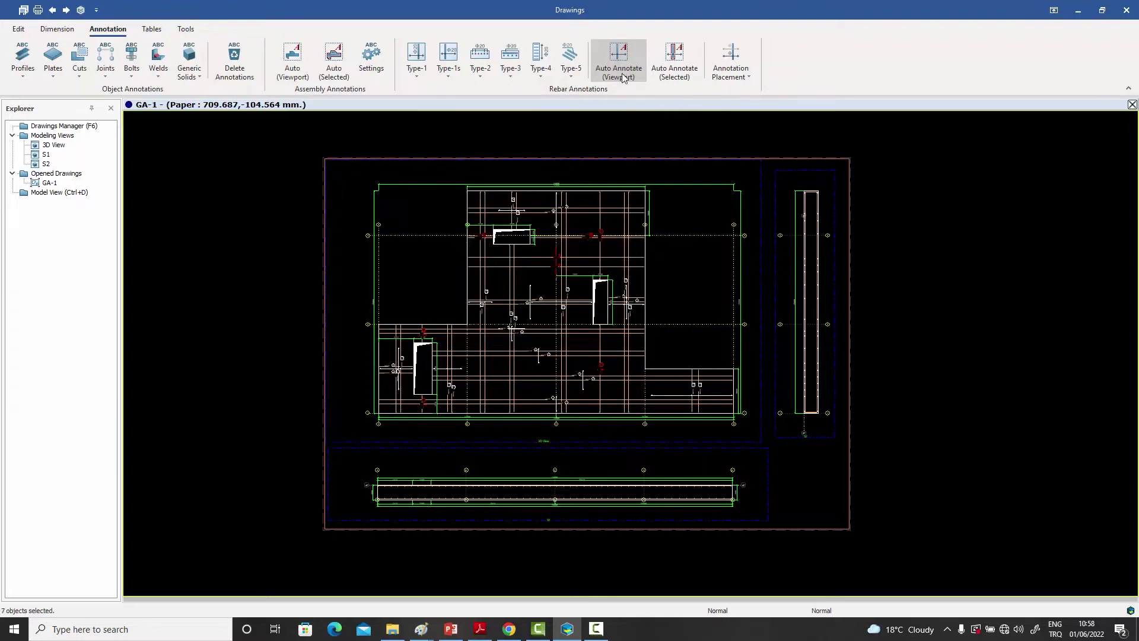
scroll(578, 308, up, 1)
scroll(572, 307, up, 1)
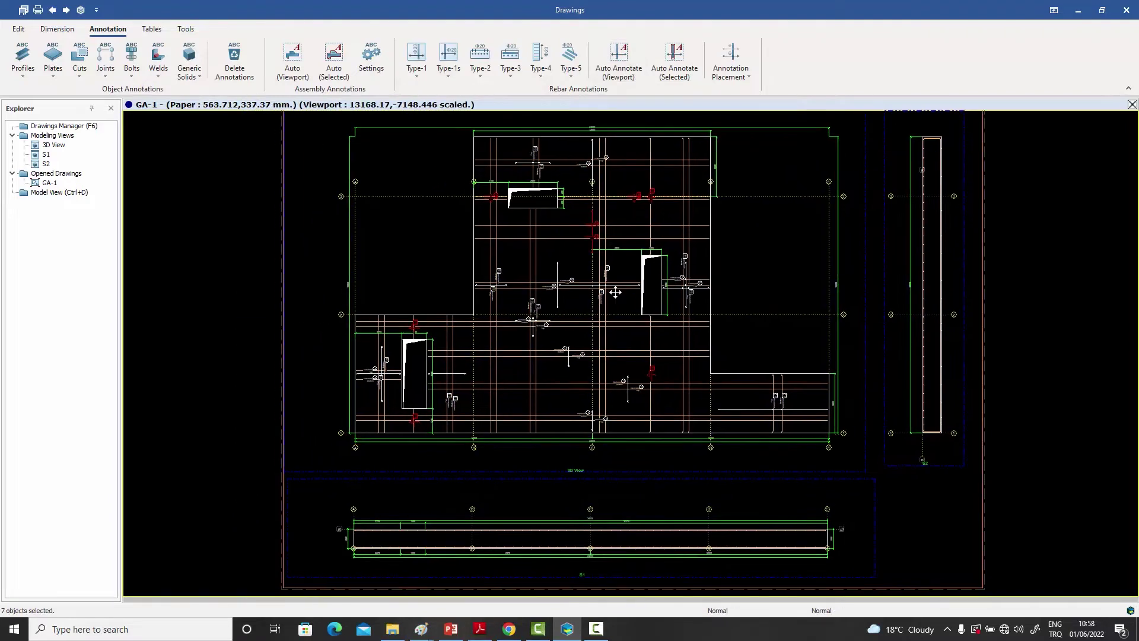
scroll(618, 291, up, 1)
scroll(617, 255, up, 3)
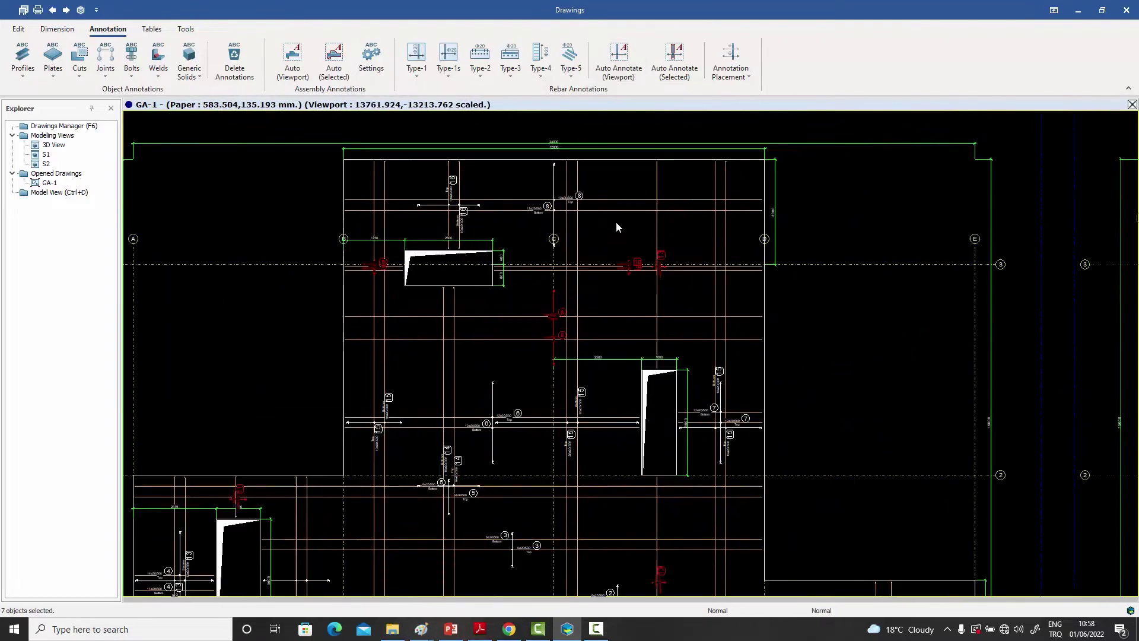
scroll(632, 228, up, 2)
Select rebars near grid B, including mark 16, to check labels like 12ø20/500 Top/Bottom.
click(674, 228)
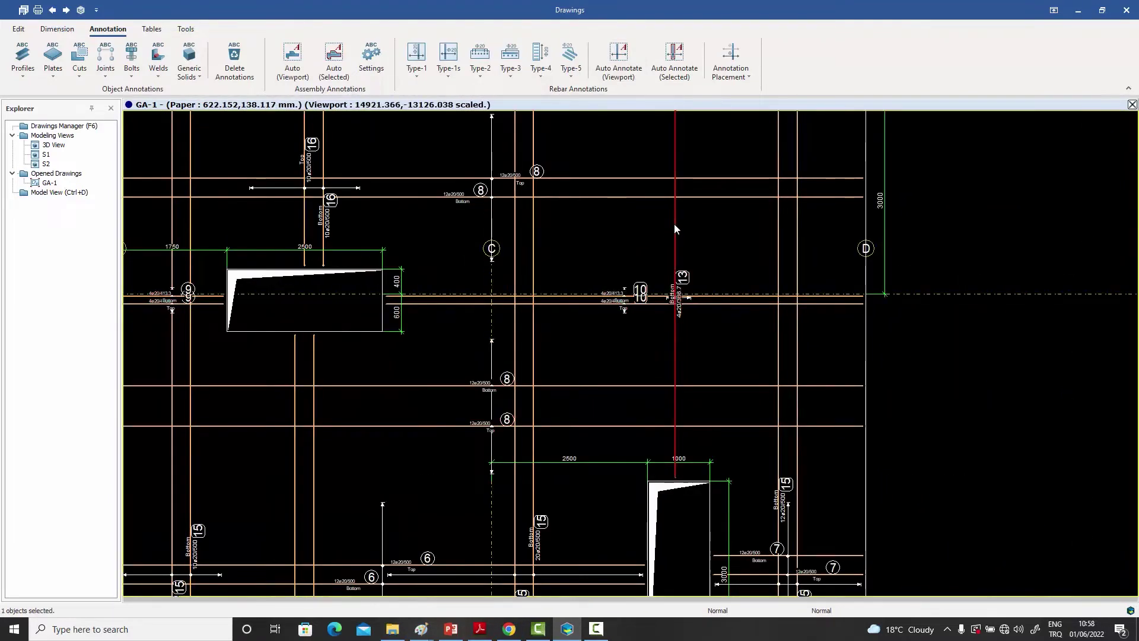
middle_drag(575, 263, 783, 339)
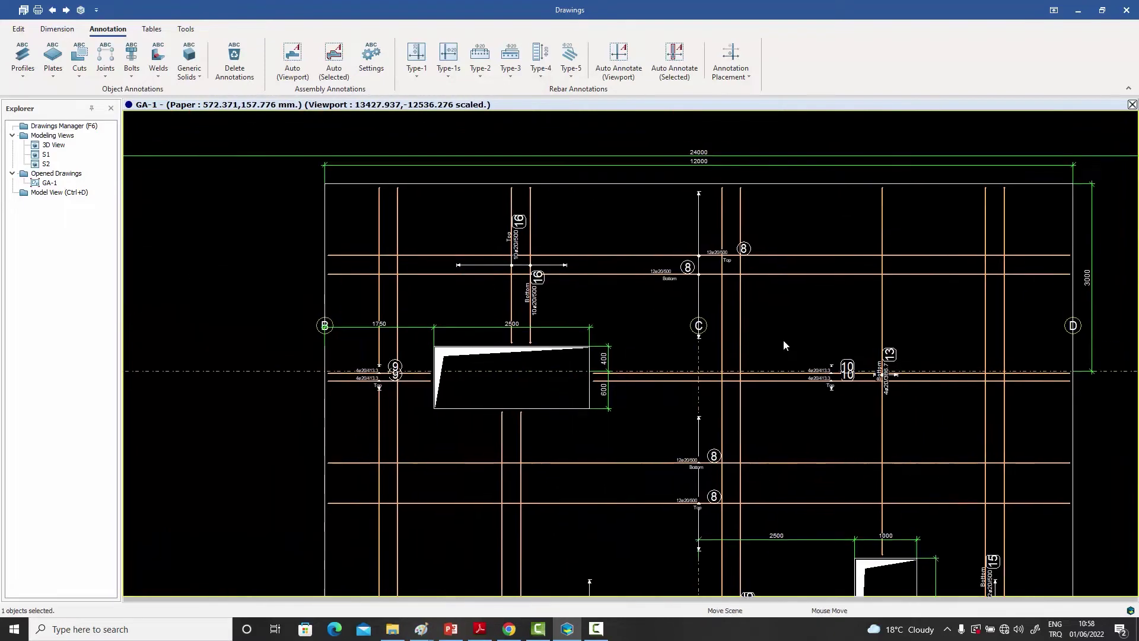
scroll(546, 287, up, 3)
click(481, 281)
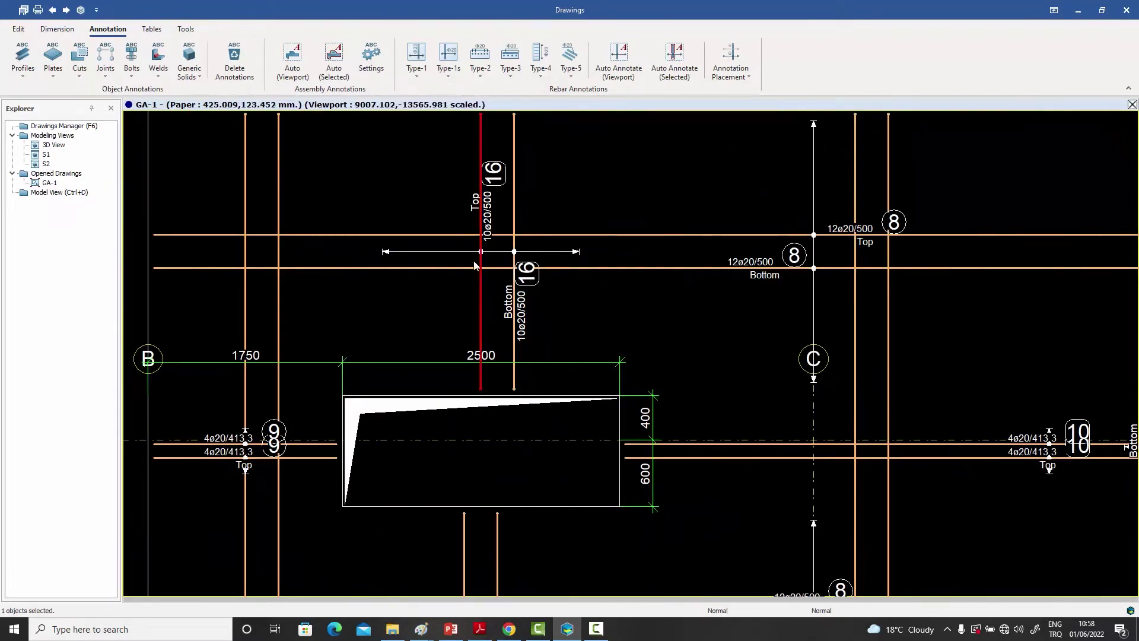
scroll(510, 255, up, 2)
click(505, 261)
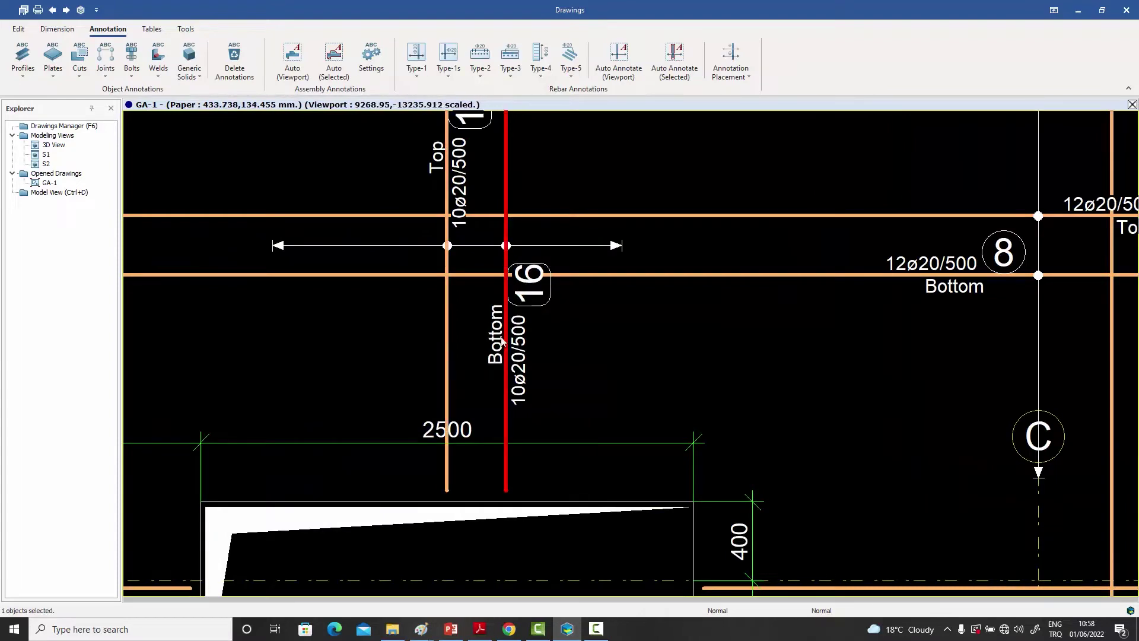
scroll(548, 326, down, 3)
scroll(548, 326, down, 5)
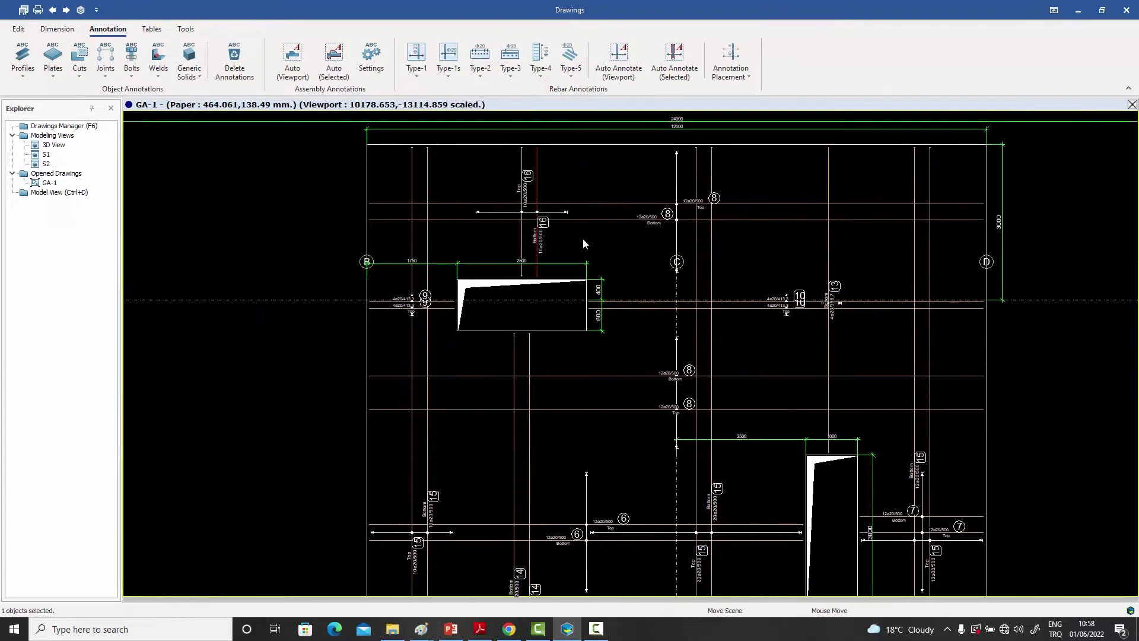
Pan along section S1 from column C toward E, reviewing labels like 6ø20/500 mark 13 and 12ø20/500 mark 12.
mouse_move(595, 330)
middle_down()
mouse_move(575, 300)
mouse_move(548, 327)
middle_up()
scroll(550, 334, up, 3)
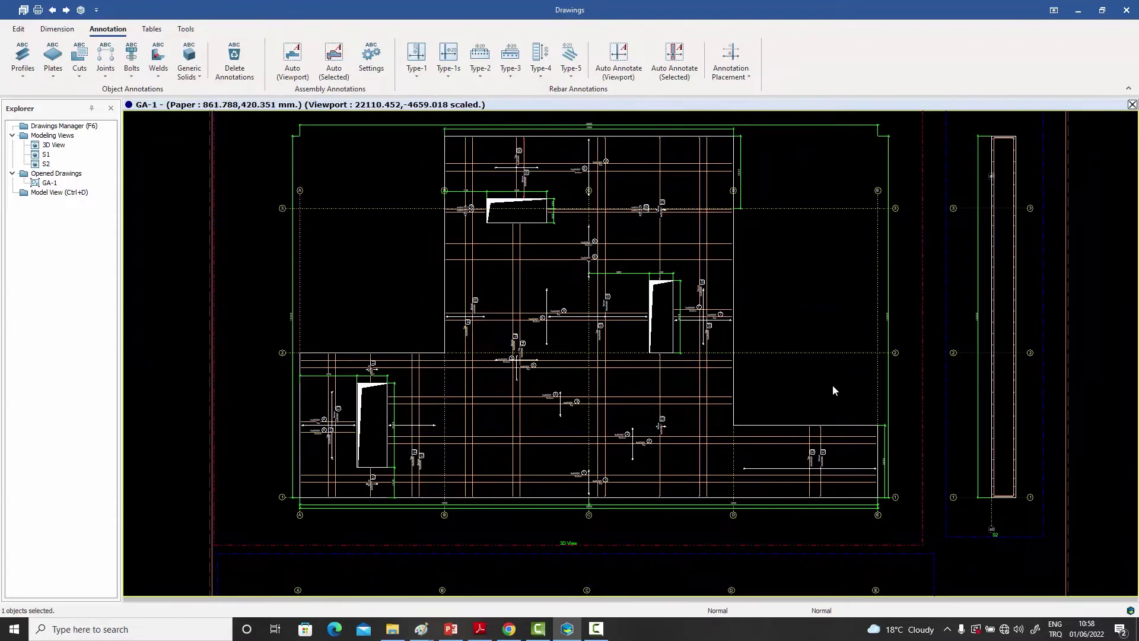
scroll(831, 386, down, 3)
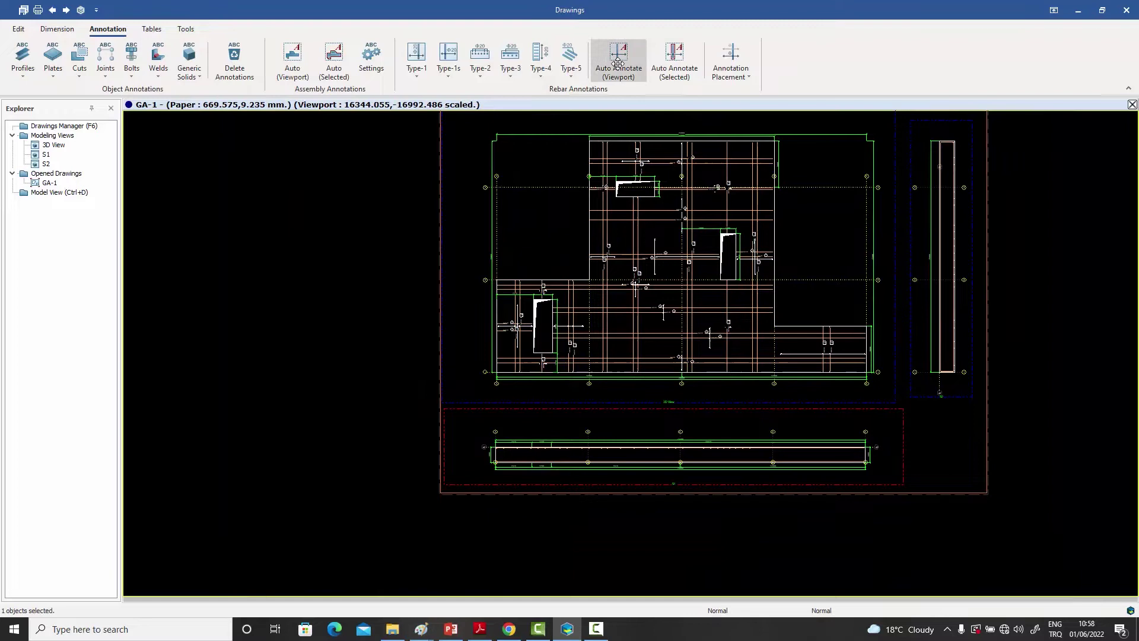
scroll(572, 457, up, 6)
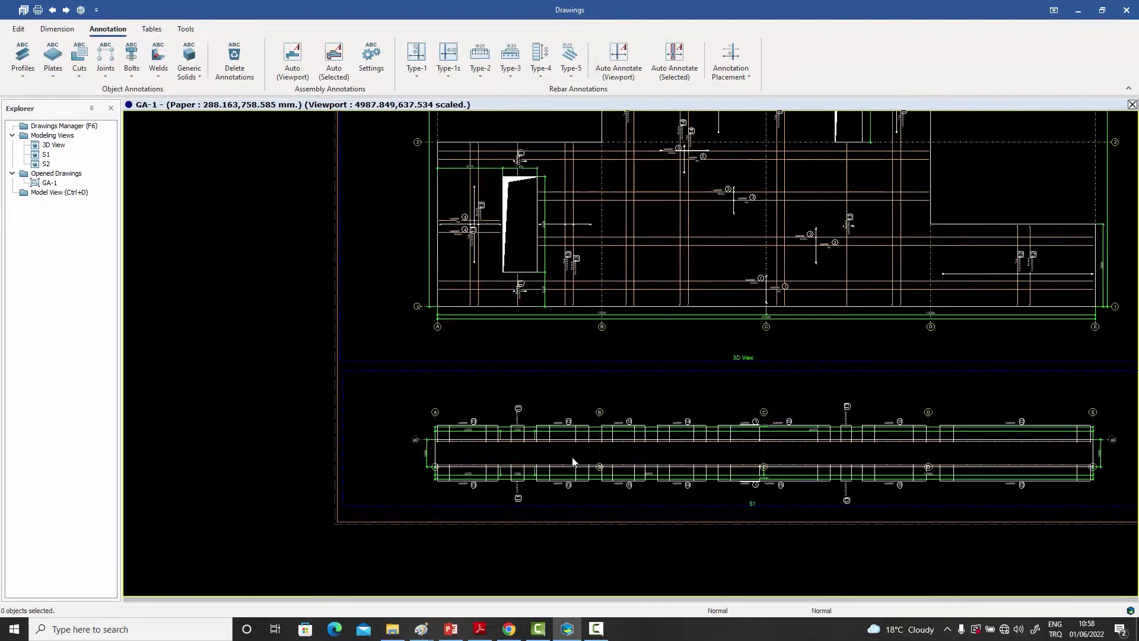
mouse_move(651, 388)
middle_down()
mouse_move(658, 379)
mouse_move(410, 341)
middle_up()
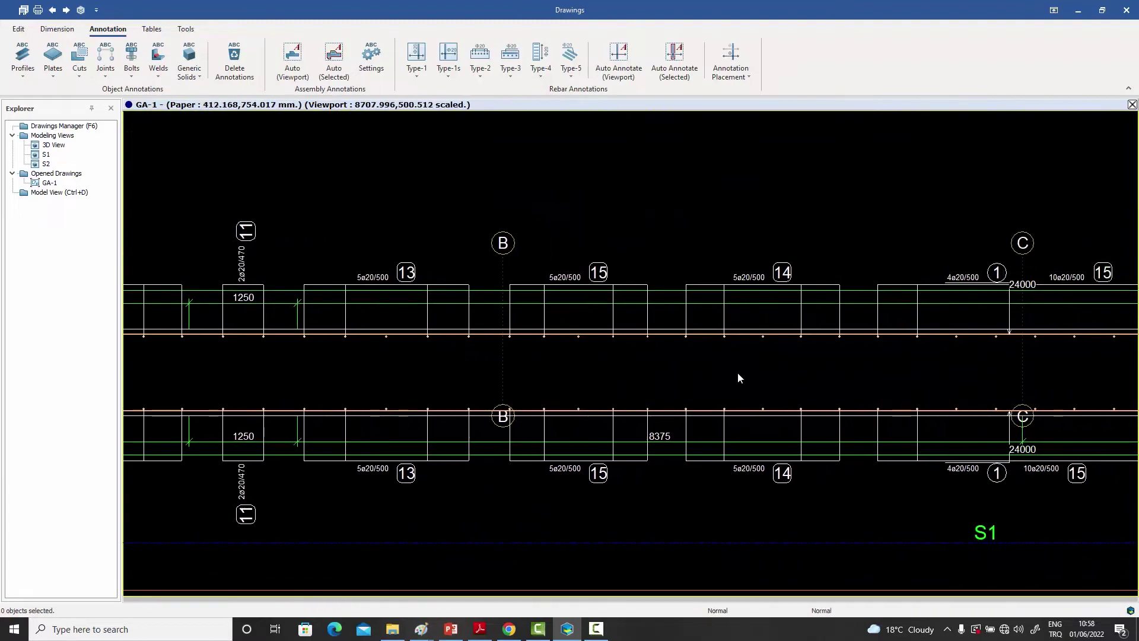
middle_drag(738, 377, 527, 354)
middle_drag(639, 357, 526, 351)
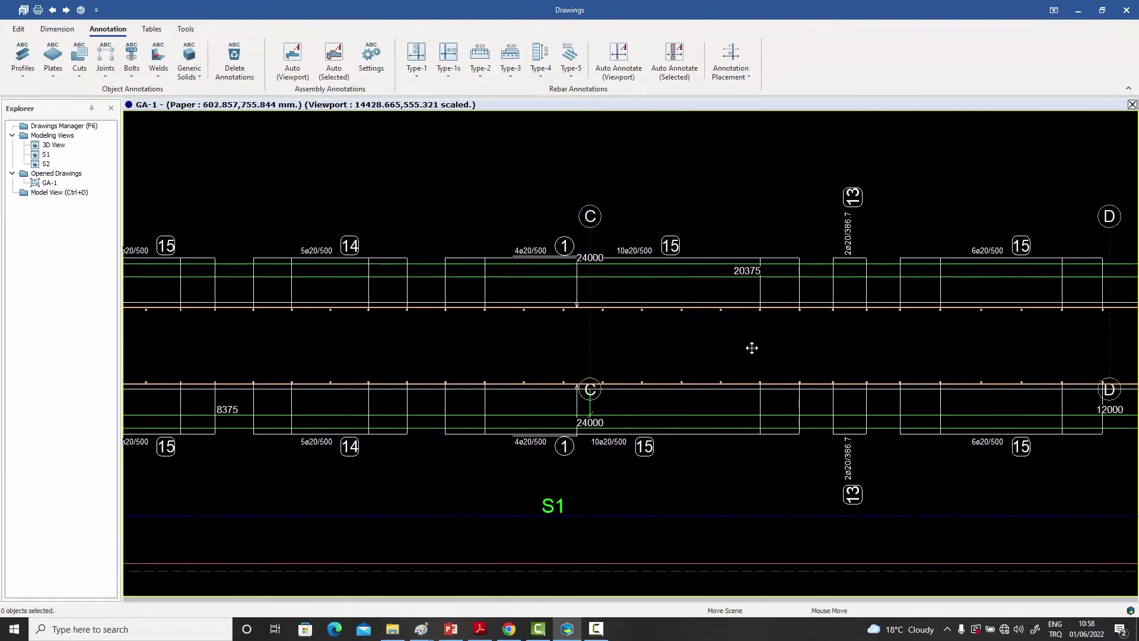
middle_drag(985, 356, 613, 354)
middle_drag(884, 353, 629, 338)
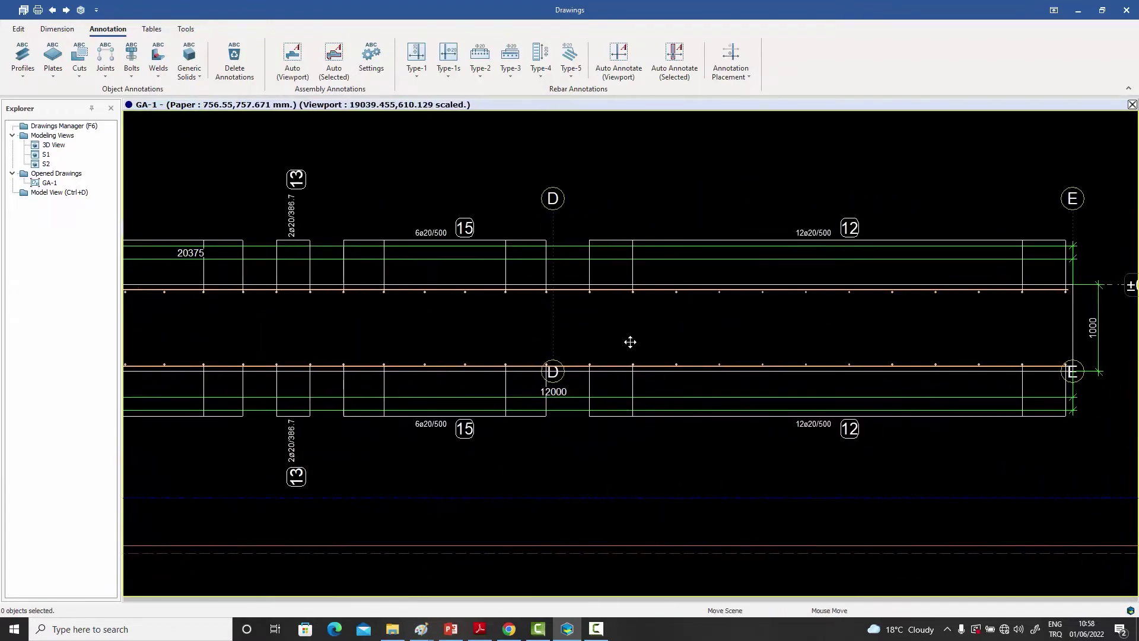
scroll(664, 350, down, 6)
middle_drag(767, 308, 709, 391)
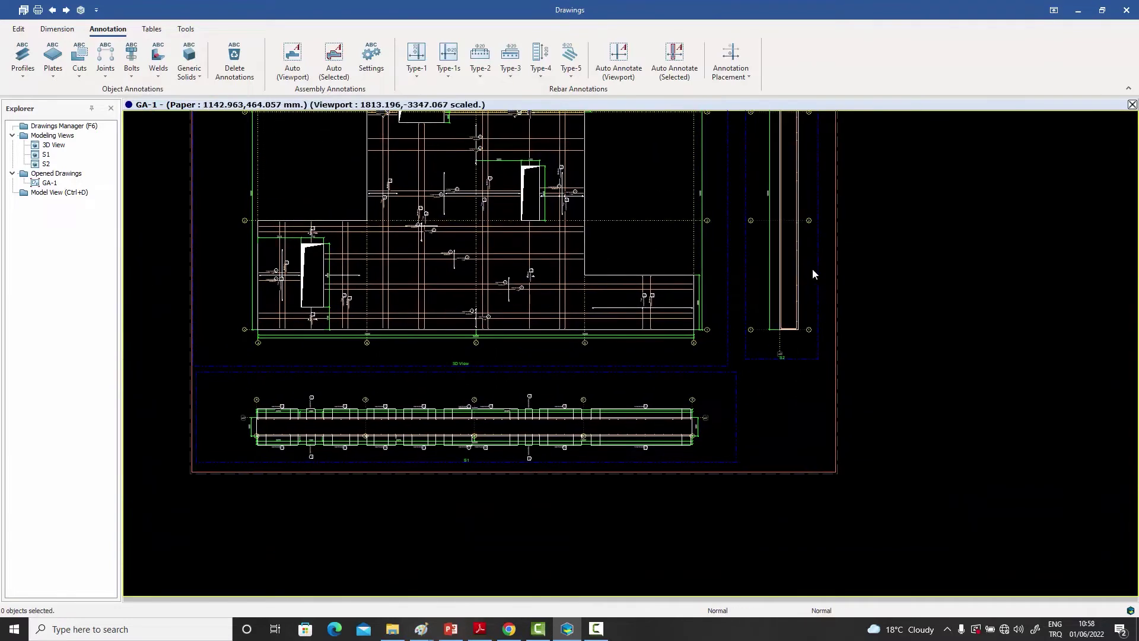
Check the S2 column view's labels, then fit the whole annotated GA-1 sheet in the window.
middle_drag(882, 362, 862, 417)
scroll(788, 364, up, 5)
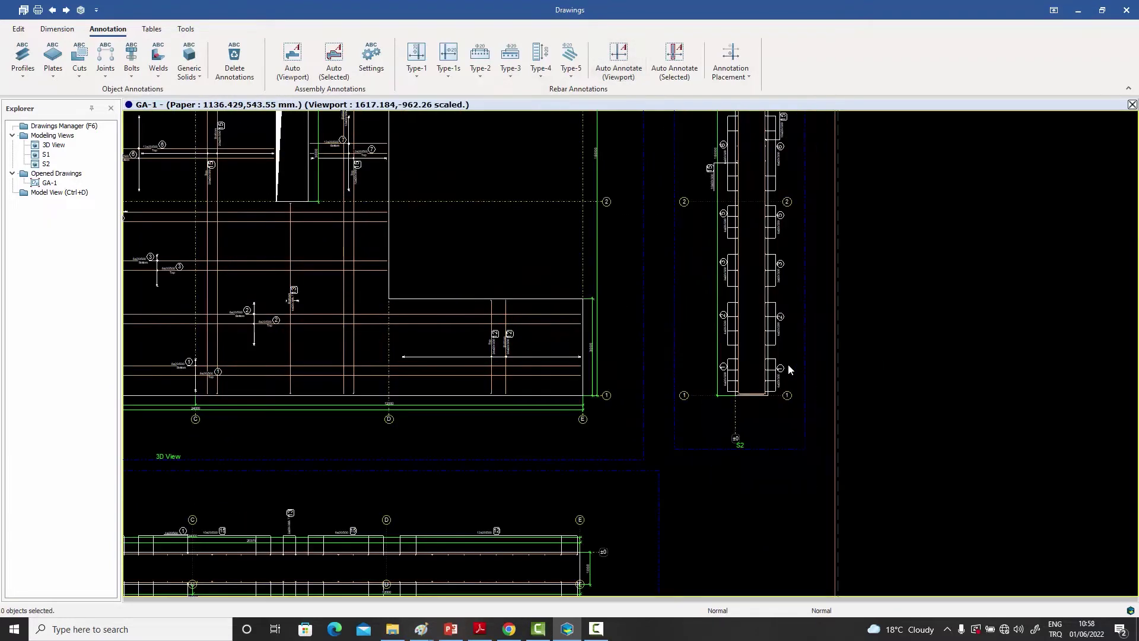
middle_drag(779, 363, 787, 401)
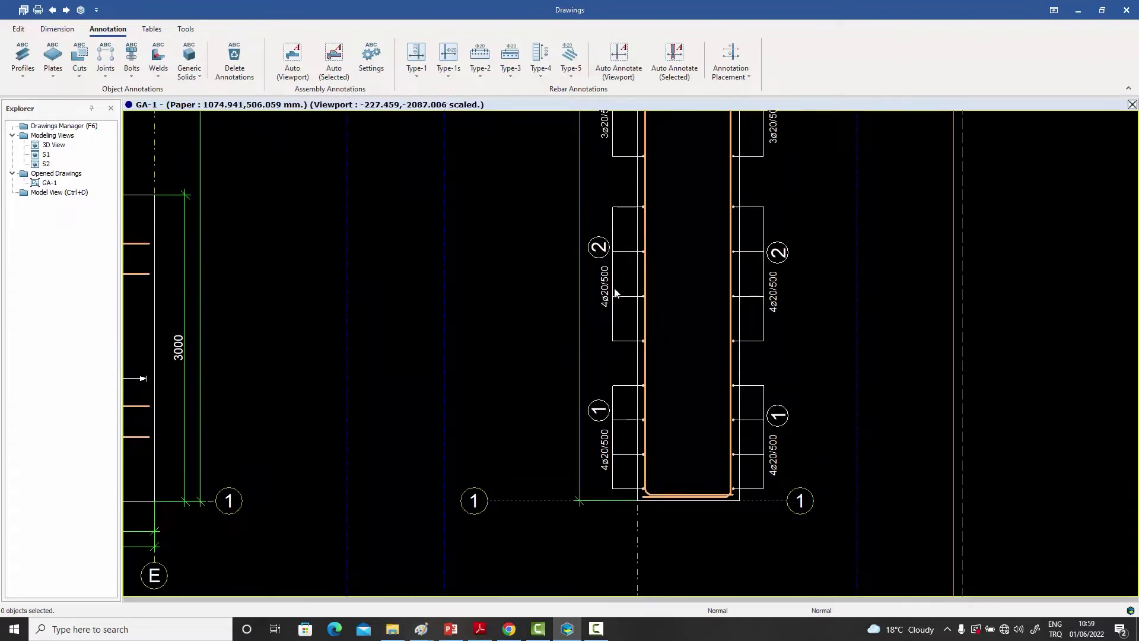
middle_drag(615, 297, 679, 314)
scroll(681, 317, down, 7)
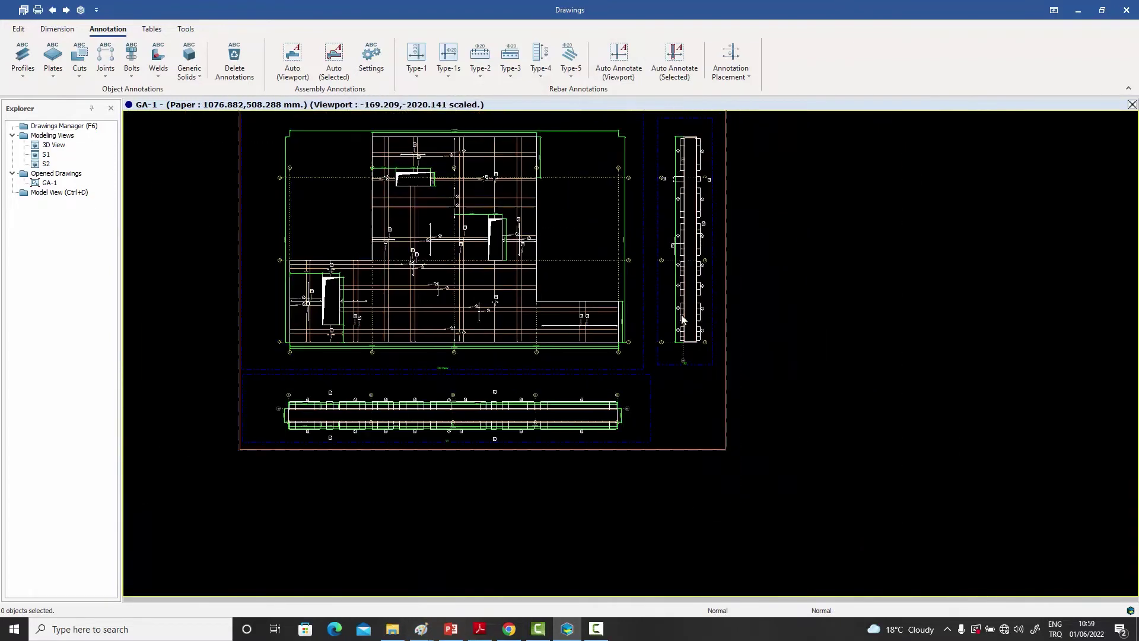
middle_drag(613, 304, 763, 355)
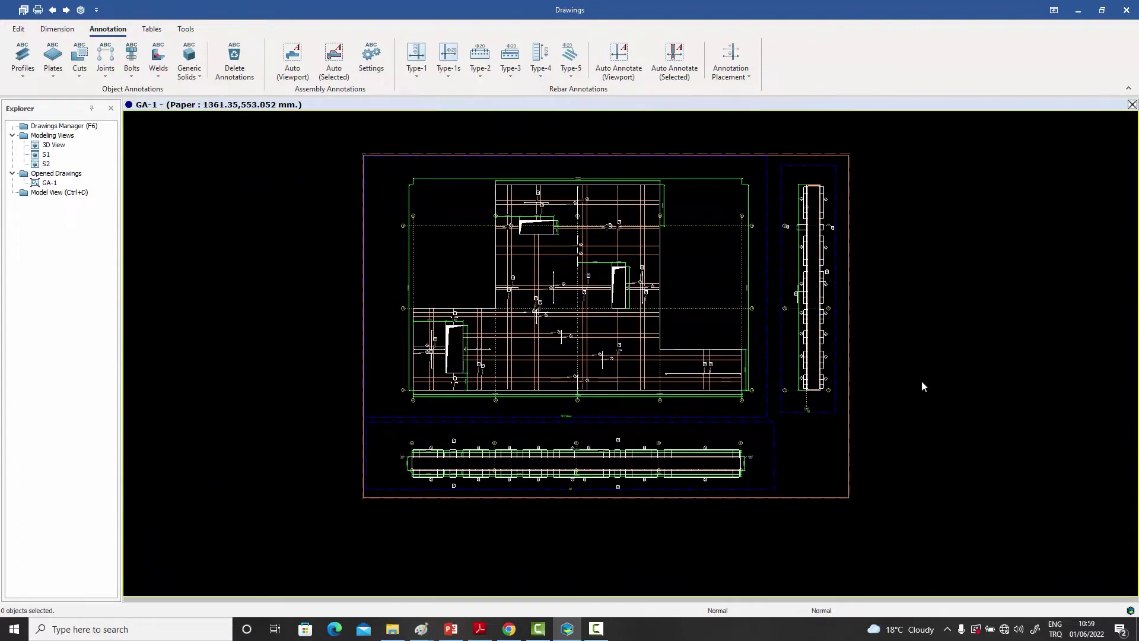
middle_drag(921, 382, 901, 363)
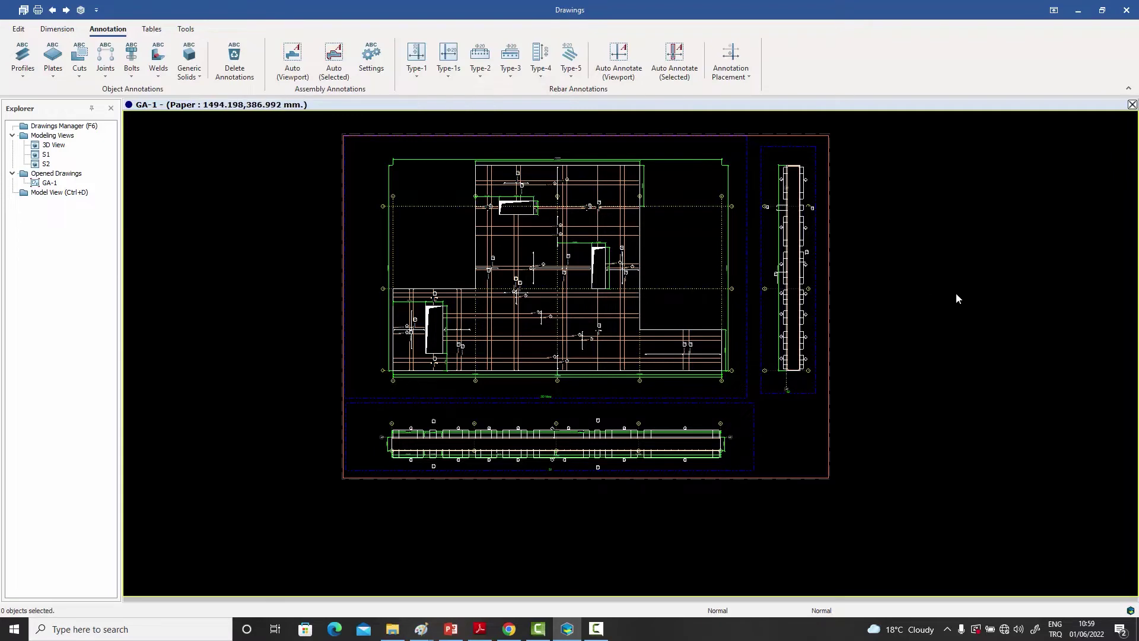
Zoom in around annotation 3 to check the 6ø20/500 Bottom and Top labels, then zoom out and pan.
scroll(528, 309, up, 6)
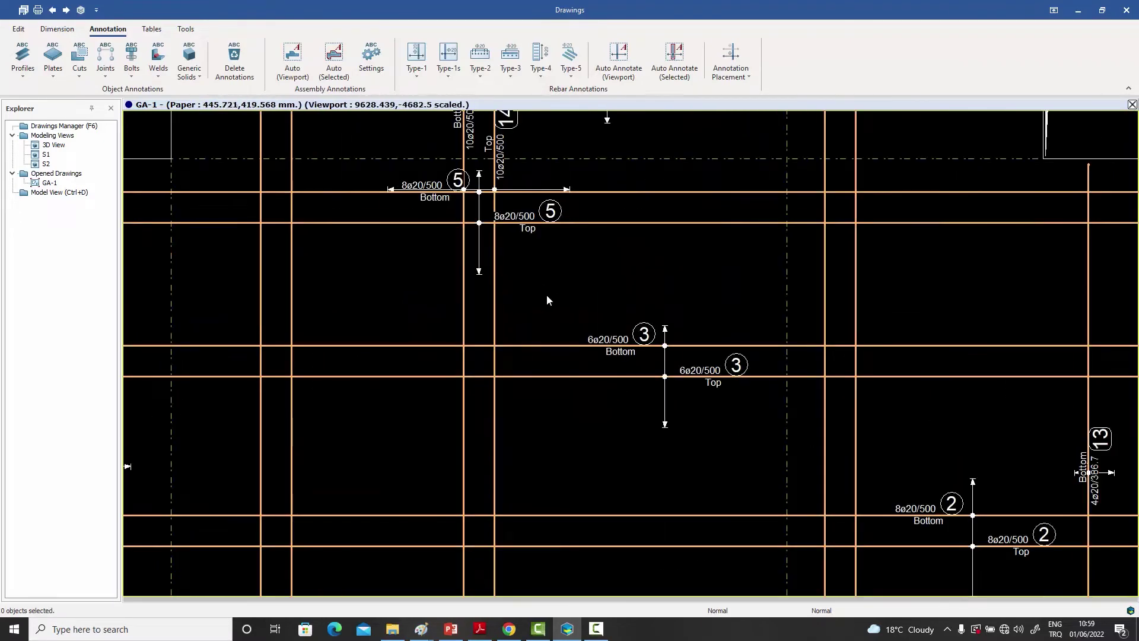
scroll(612, 348, up, 2)
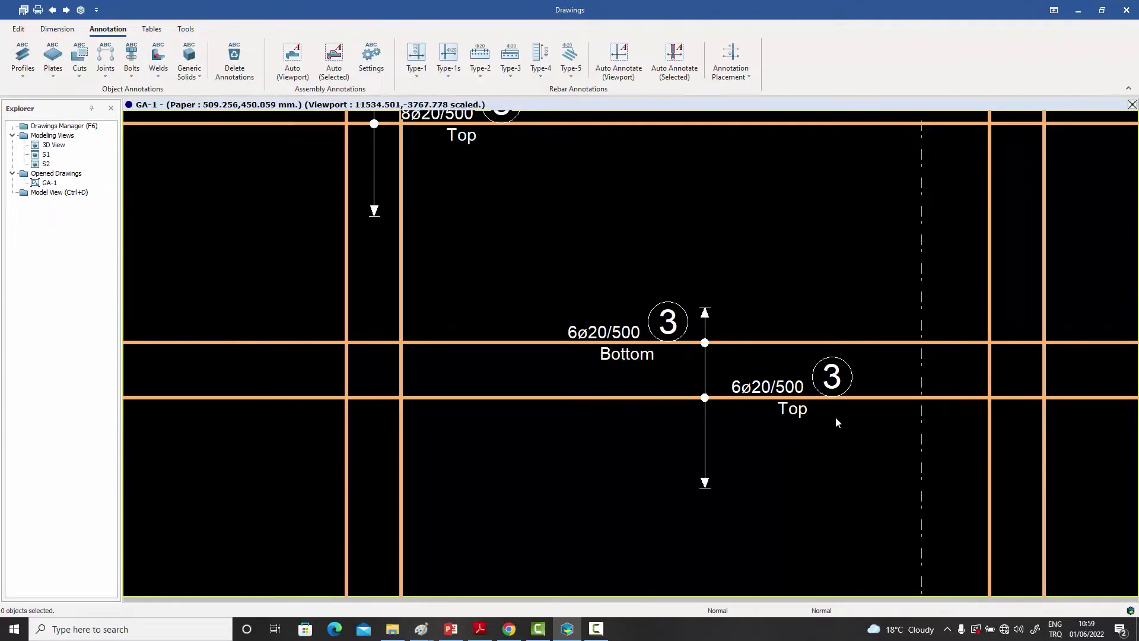
scroll(770, 396, down, 8)
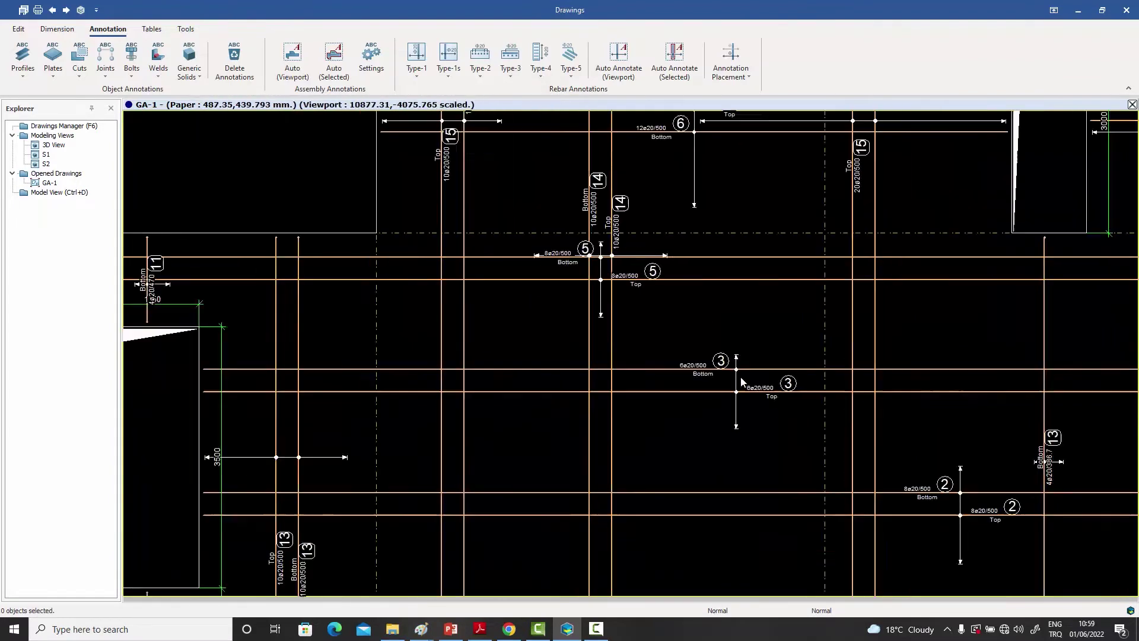
mouse_move(764, 394)
middle_down()
mouse_move(613, 359)
mouse_move(550, 359)
mouse_move(573, 350)
middle_up()
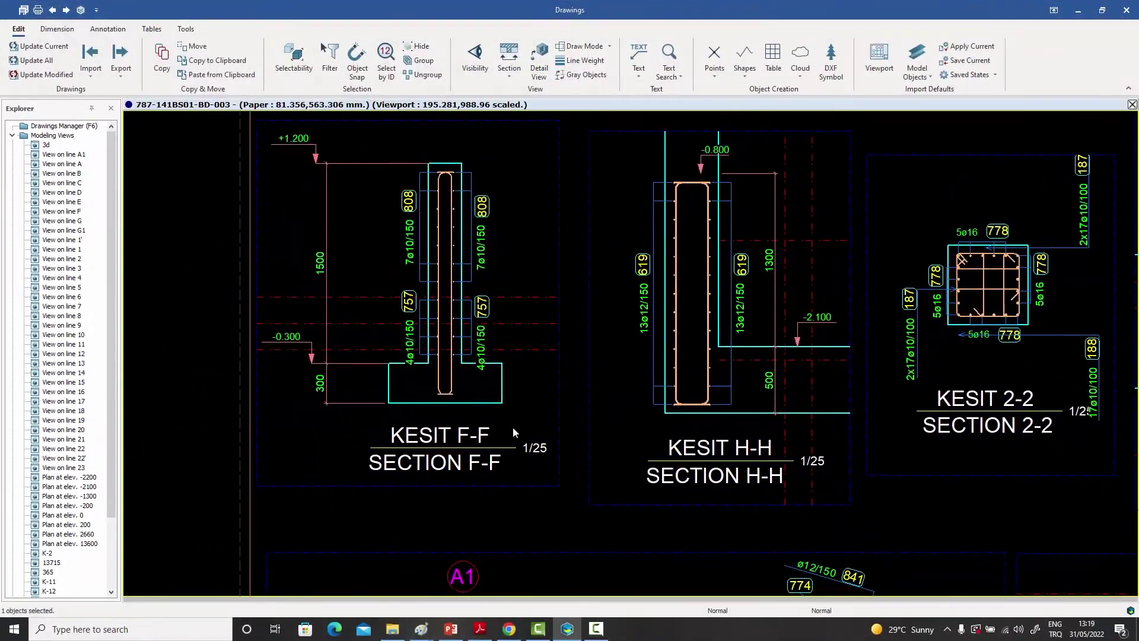
Zoom and pan across BD-003 to sections KESIT 2-2 and D-D and the angled wall reinforcement detail.
scroll(513, 427, down, 1)
middle_drag(546, 442, 425, 428)
scroll(768, 342, up, 4)
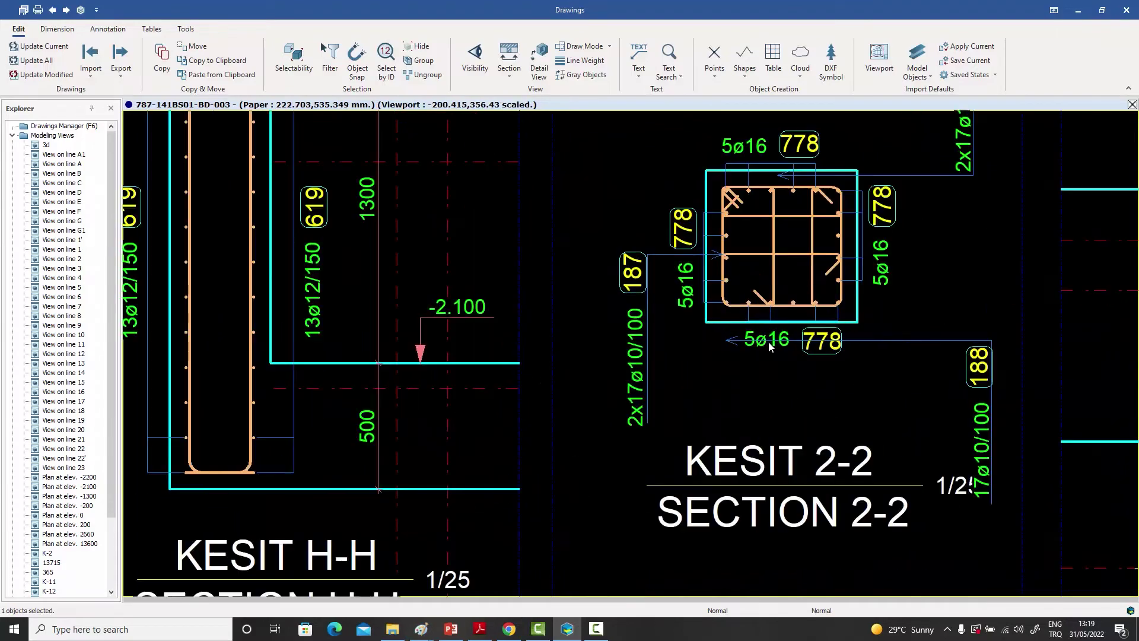
scroll(741, 353, down, 4)
scroll(740, 354, up, 2)
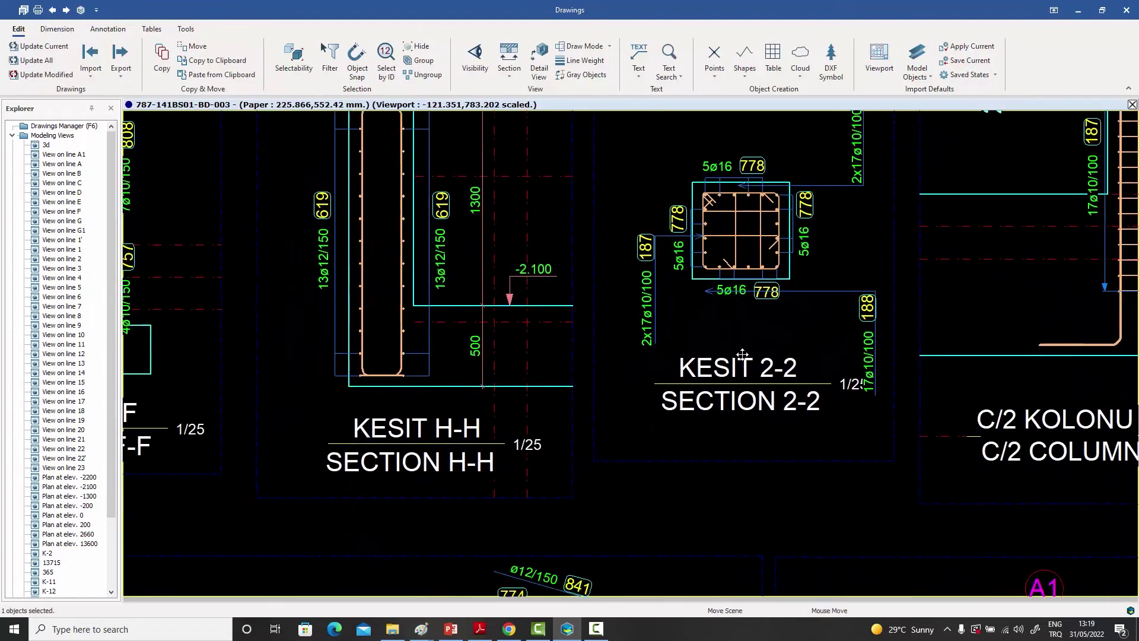
scroll(742, 354, down, 2)
middle_drag(835, 315, 844, 239)
middle_drag(773, 463, 806, 267)
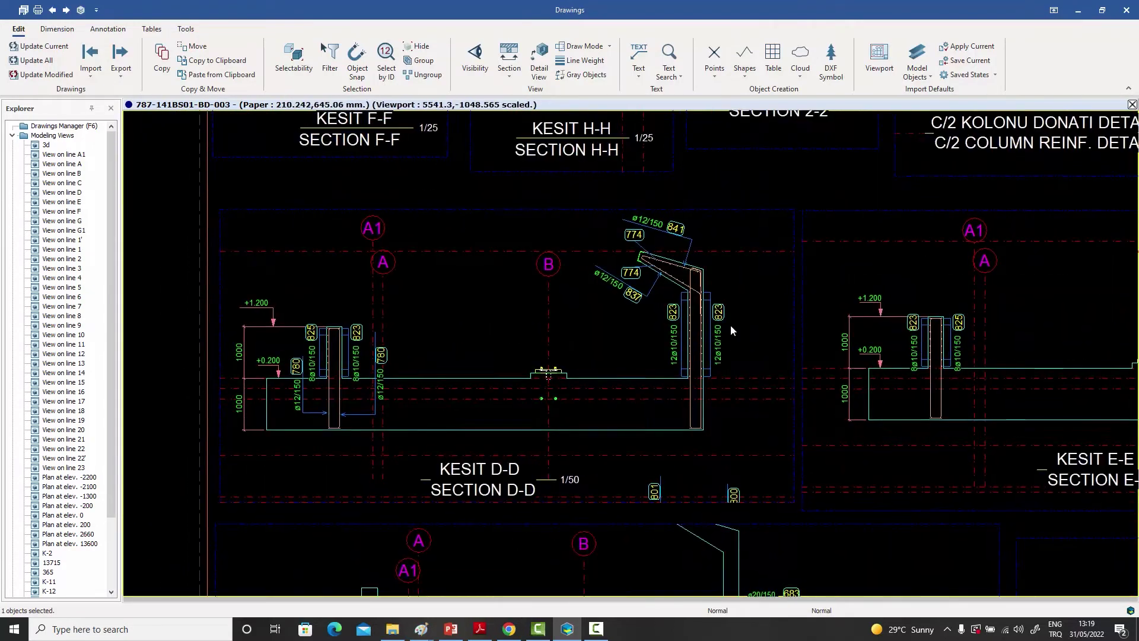
scroll(728, 322, up, 3)
scroll(729, 321, down, 1)
middle_drag(728, 321, 731, 345)
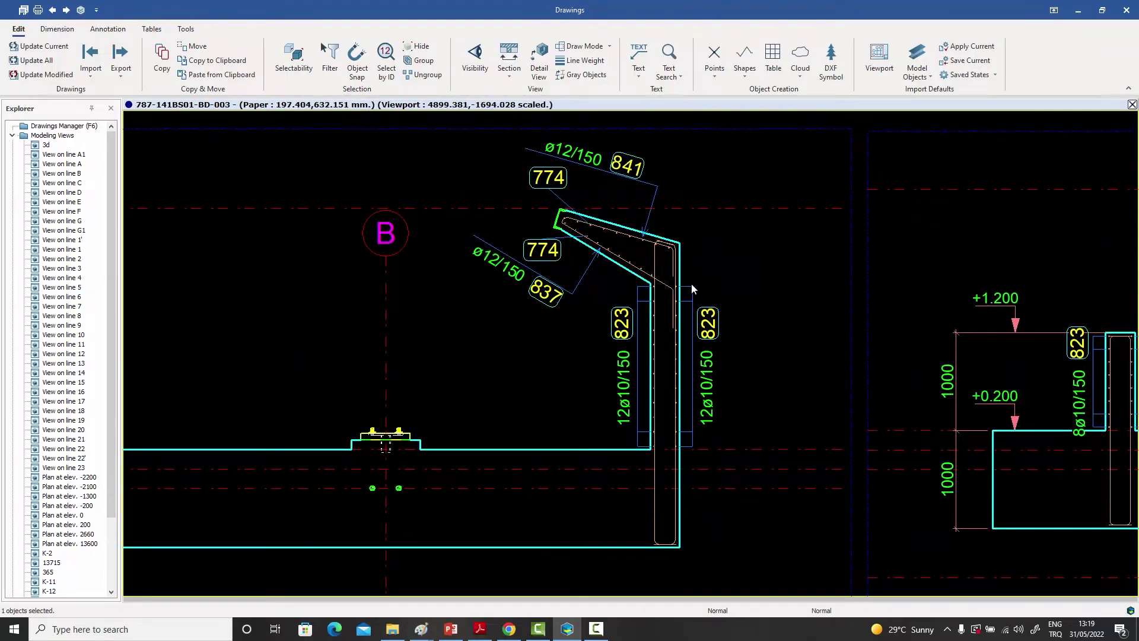
Pan down across the BD-003 section details to centre the SECTION E-E detail.
scroll(749, 288, up, 2)
scroll(748, 287, down, 1)
mouse_move(749, 286)
middle_down()
mouse_move(749, 295)
mouse_move(473, 257)
middle_up()
scroll(630, 283, down, 2)
scroll(735, 310, down, 2)
middle_drag(833, 327, 542, 318)
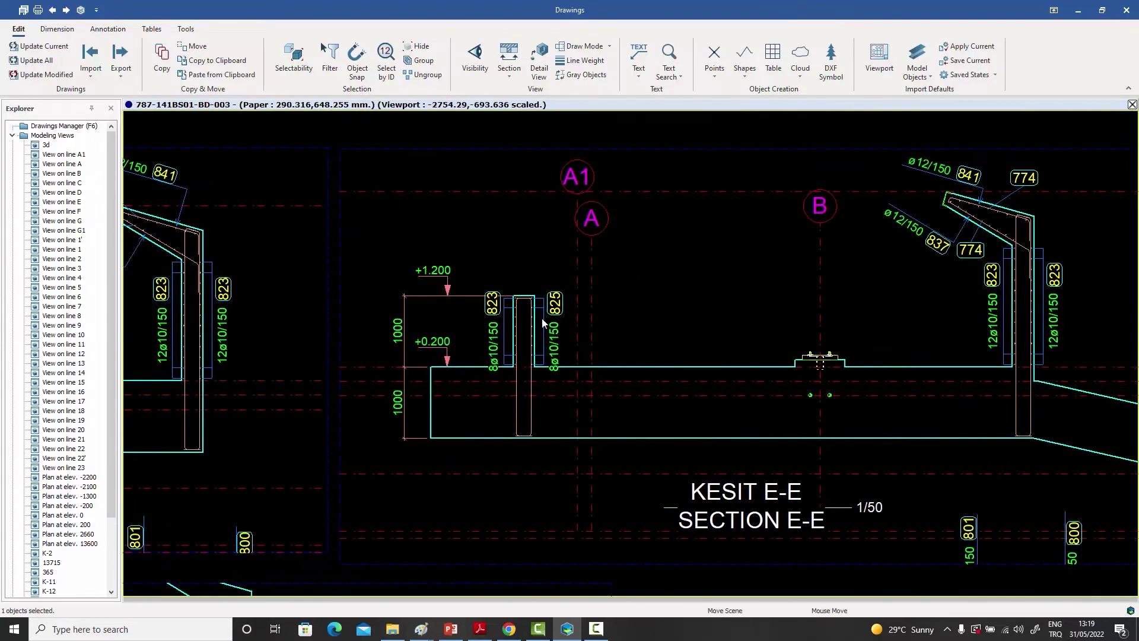
middle_drag(693, 328, 514, 345)
scroll(767, 311, up, 1)
middle_drag(765, 320, 754, 354)
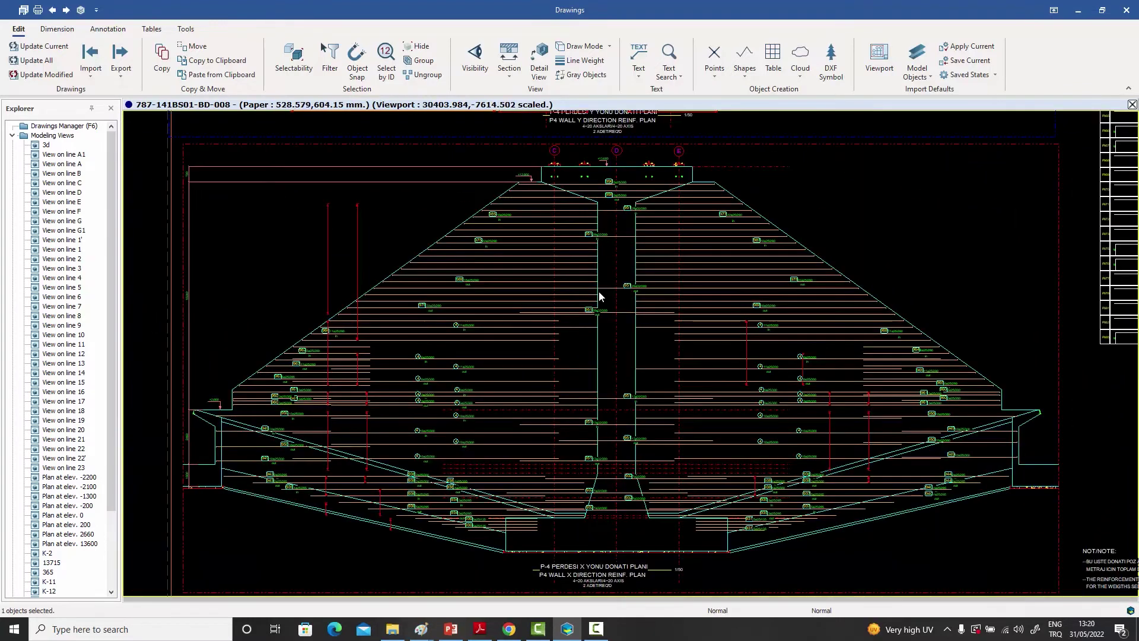
Pan and zoom across the BD-008 P4 wall reinforcement plan toward its lower right.
mouse_move(759, 353)
middle_down()
mouse_move(742, 354)
mouse_move(795, 341)
mouse_move(767, 343)
middle_up()
scroll(746, 291, up, 1)
scroll(745, 288, down, 1)
middle_drag(760, 262, 720, 412)
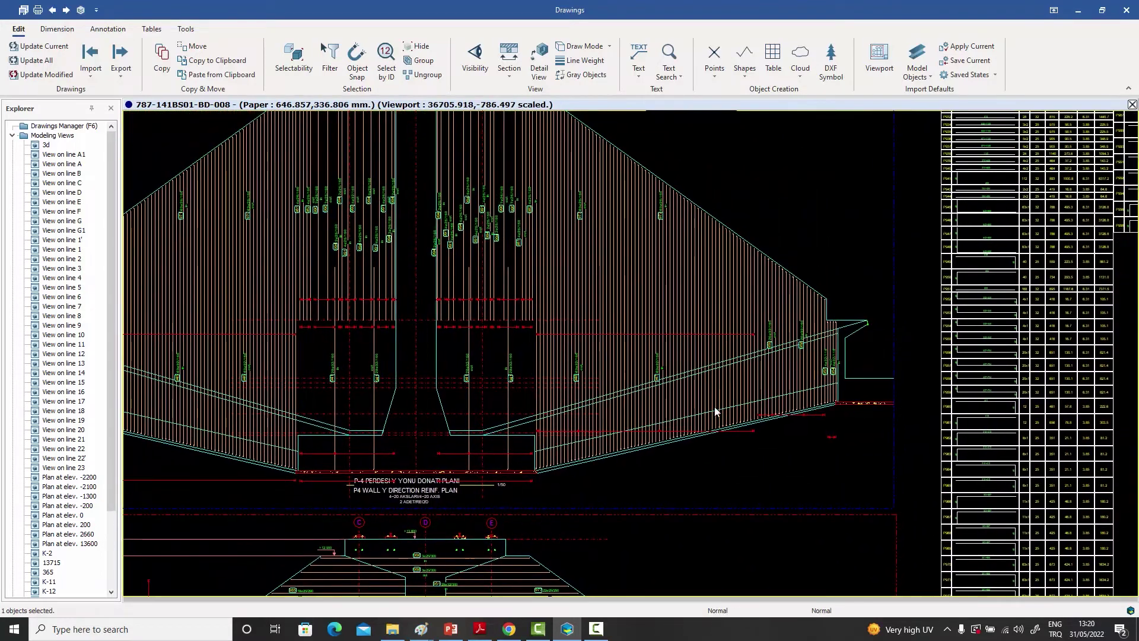
Review the BD-008 bar schedule and material list table, including its lower rows and notes.
middle_drag(658, 327, 591, 388)
mouse_move(668, 330)
middle_down()
mouse_move(573, 374)
mouse_move(600, 323)
mouse_move(581, 327)
middle_up()
middle_drag(737, 306, 640, 327)
scroll(718, 292, up, 3)
middle_drag(837, 303, 734, 305)
scroll(735, 305, down, 2)
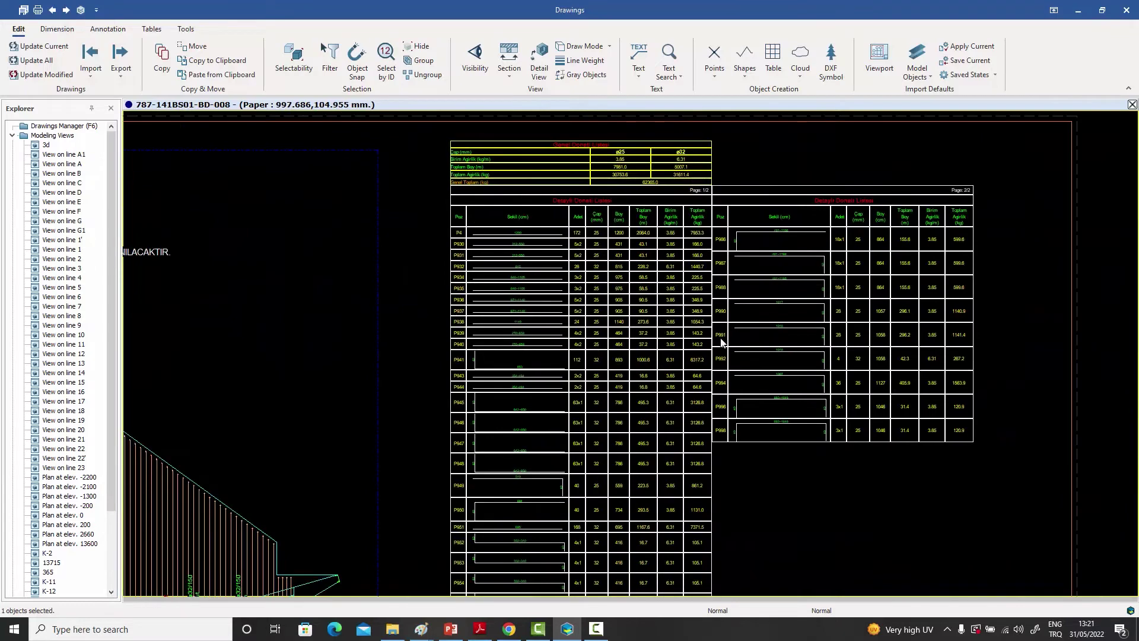
mouse_move(722, 343)
middle_down()
mouse_move(754, 176)
mouse_move(748, 223)
middle_up()
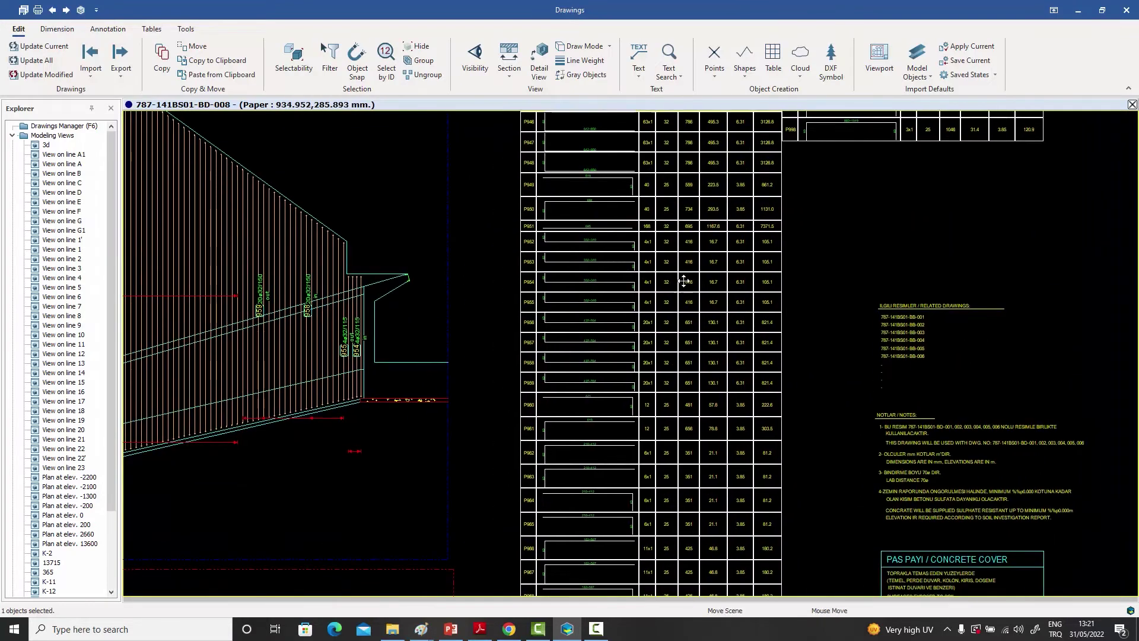
mouse_move(683, 342)
middle_down()
mouse_move(673, 257)
mouse_move(836, 330)
mouse_move(793, 315)
mouse_move(997, 369)
middle_up()
scroll(715, 300, up, 2)
scroll(715, 299, up, 2)
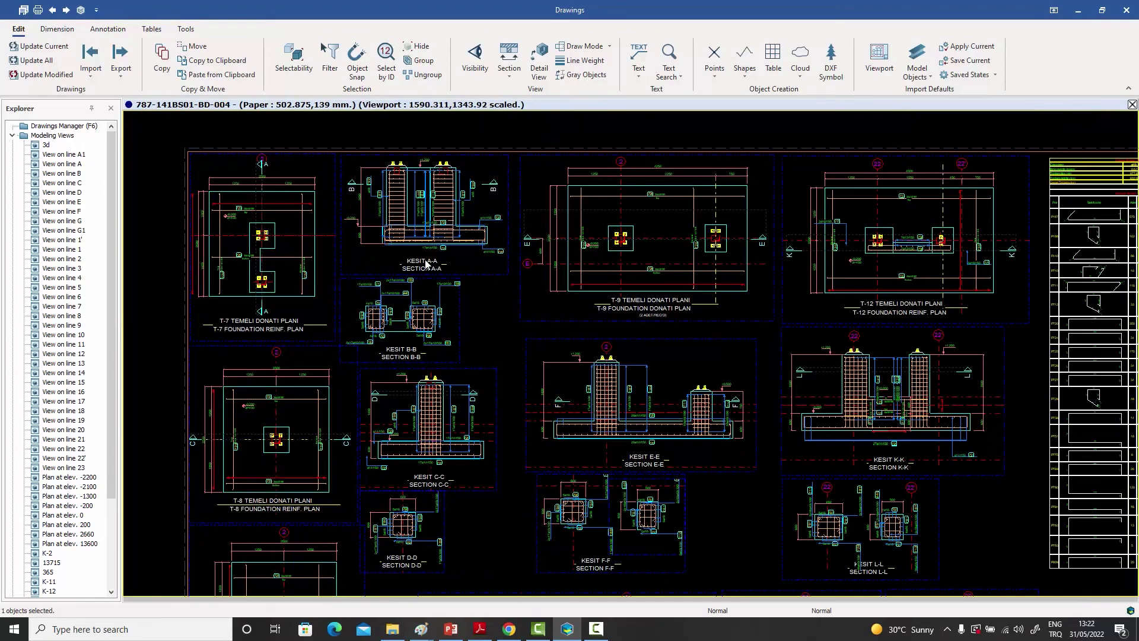
Examine the BD-004 T-7 plan with SECTION A-A, then the T-9 and T-8 foundation plans.
middle_drag(490, 267, 511, 266)
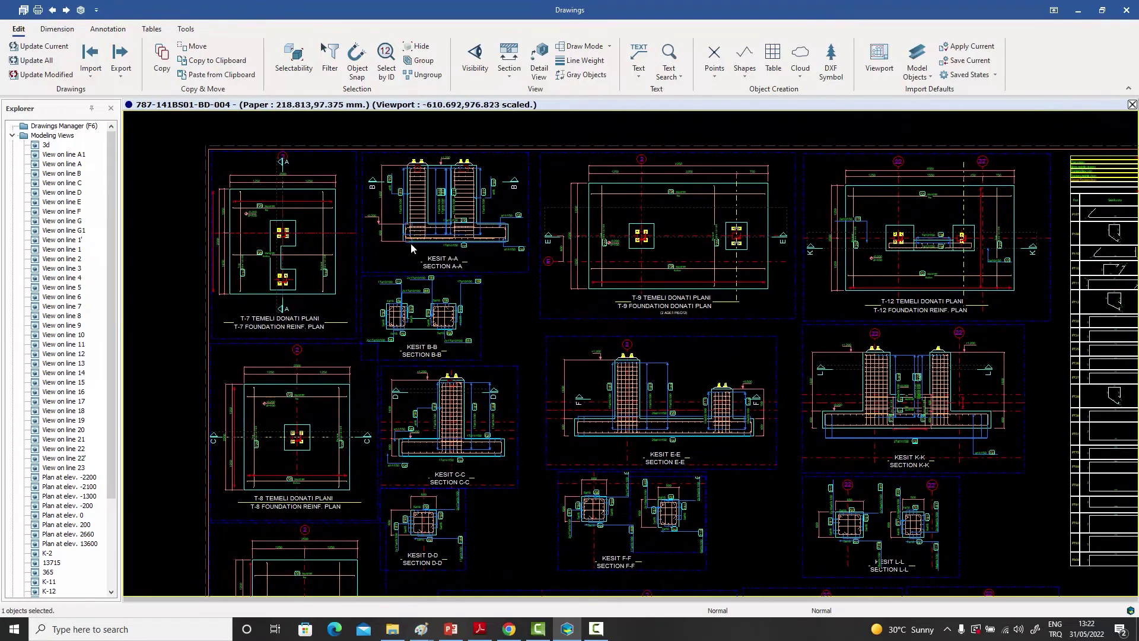
scroll(305, 223, up, 4)
middle_drag(358, 264, 372, 271)
scroll(348, 248, up, 1)
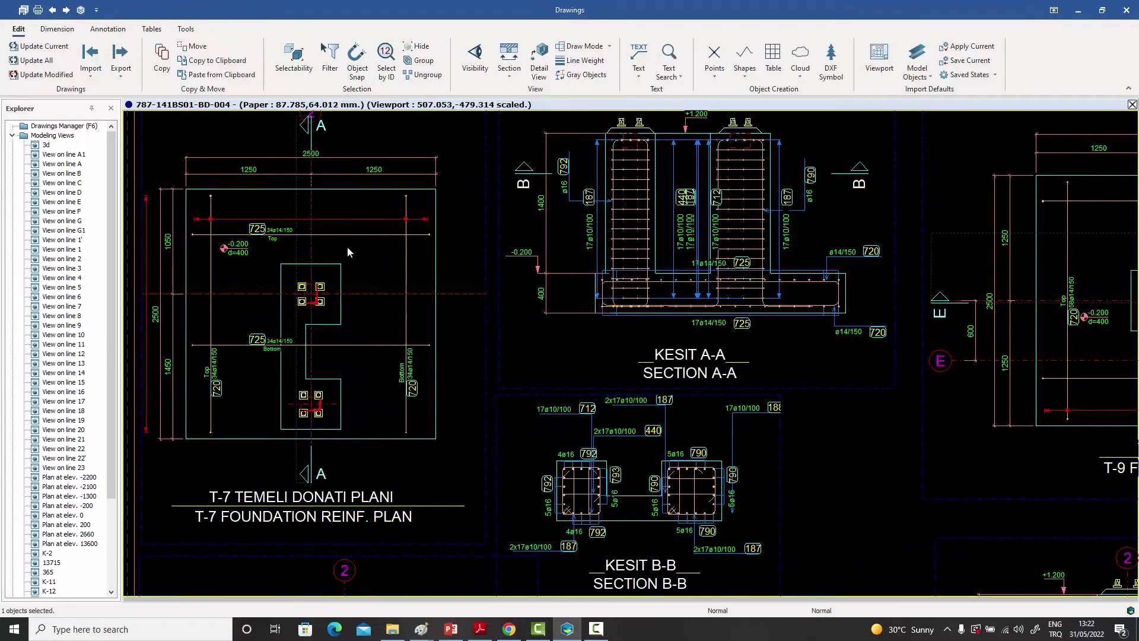
middle_drag(573, 261, 538, 286)
middle_drag(725, 283, 613, 302)
mouse_move(697, 300)
middle_down()
mouse_move(632, 309)
mouse_move(525, 280)
middle_up()
scroll(756, 302, down, 1)
mouse_move(800, 300)
middle_down()
mouse_move(754, 301)
mouse_move(786, 248)
middle_up()
scroll(753, 302, down, 3)
mouse_move(783, 315)
middle_down()
mouse_move(797, 249)
mouse_move(770, 330)
mouse_move(811, 265)
middle_up()
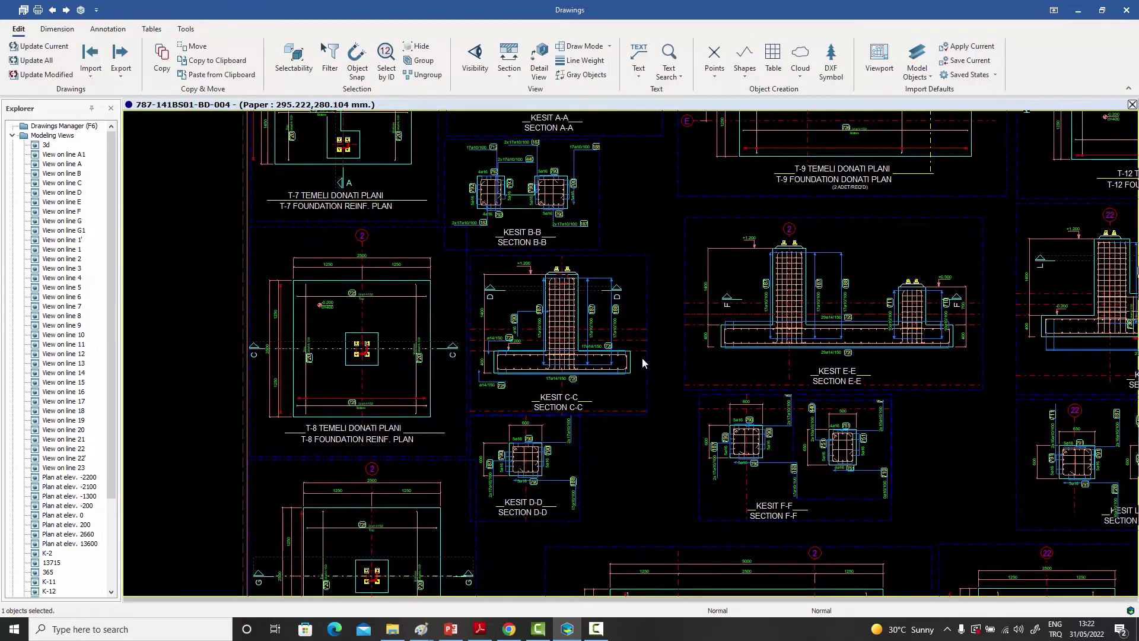
scroll(642, 357, up, 2)
scroll(879, 344, up, 2)
Inspect SECTION E-E, SECTION K-K and the T-12 plan, comparing T-9 and T-12 before returning to T-7.
mouse_move(908, 343)
middle_down()
mouse_move(747, 341)
mouse_move(553, 391)
middle_up()
middle_drag(928, 327, 795, 368)
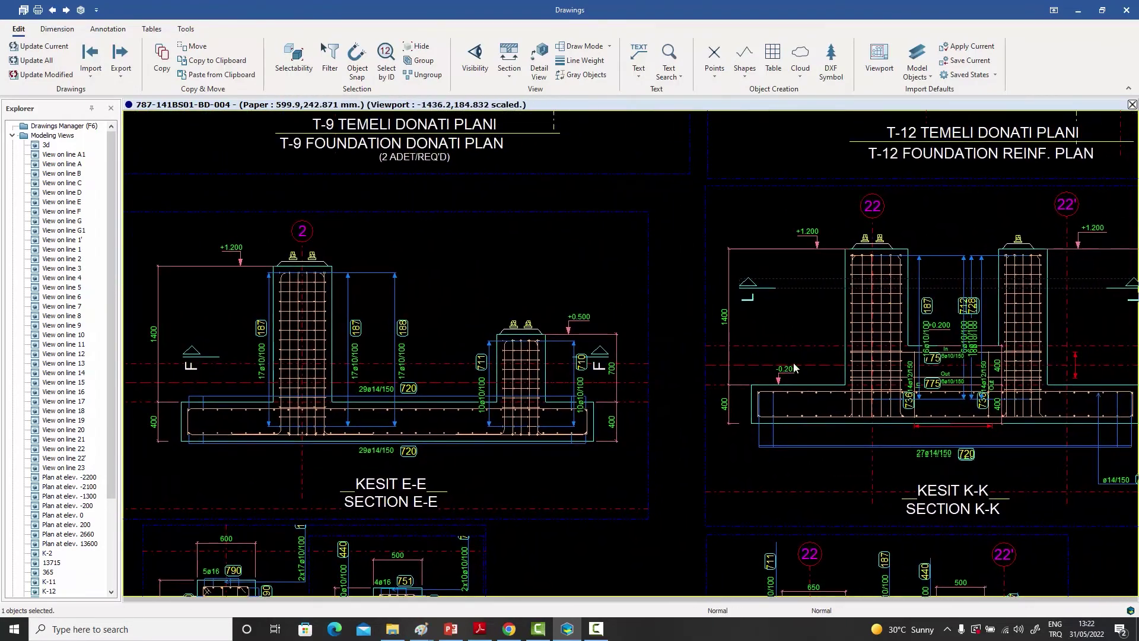
middle_drag(902, 352, 755, 396)
middle_drag(872, 330, 851, 394)
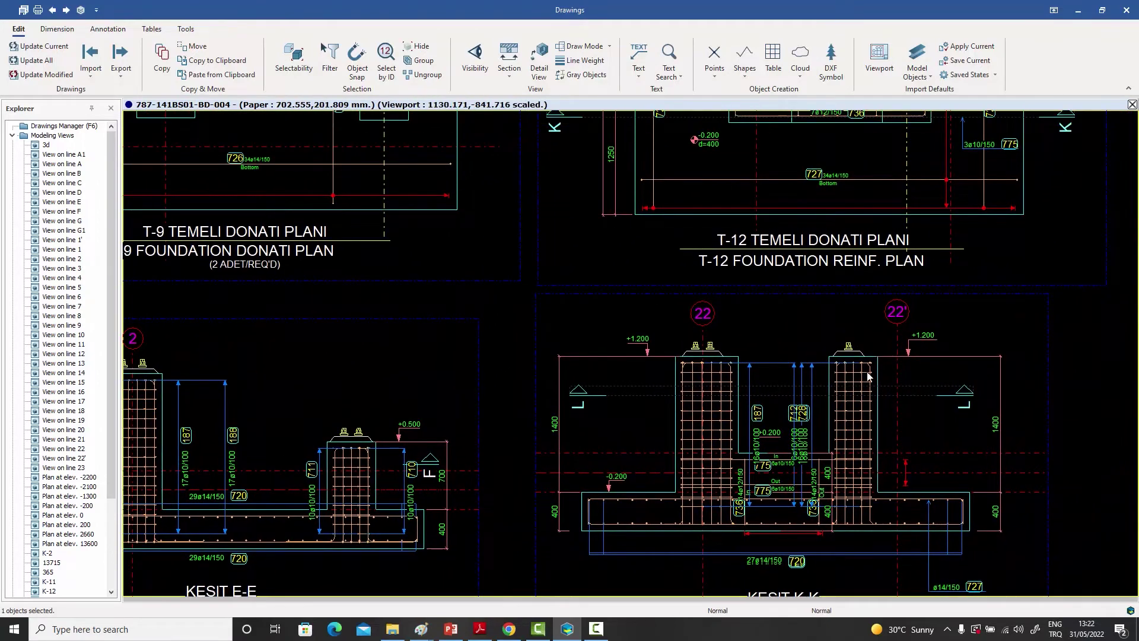
middle_drag(879, 337, 860, 442)
middle_drag(896, 231, 887, 365)
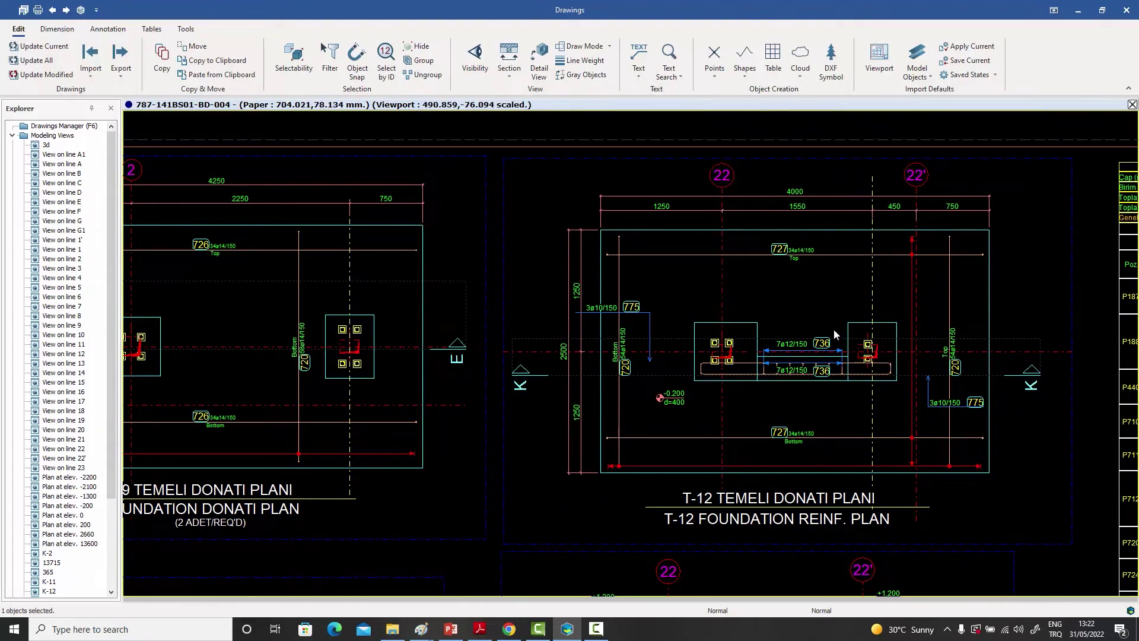
scroll(834, 329, down, 1)
mouse_move(749, 297)
middle_down()
mouse_move(817, 332)
mouse_move(870, 330)
middle_up()
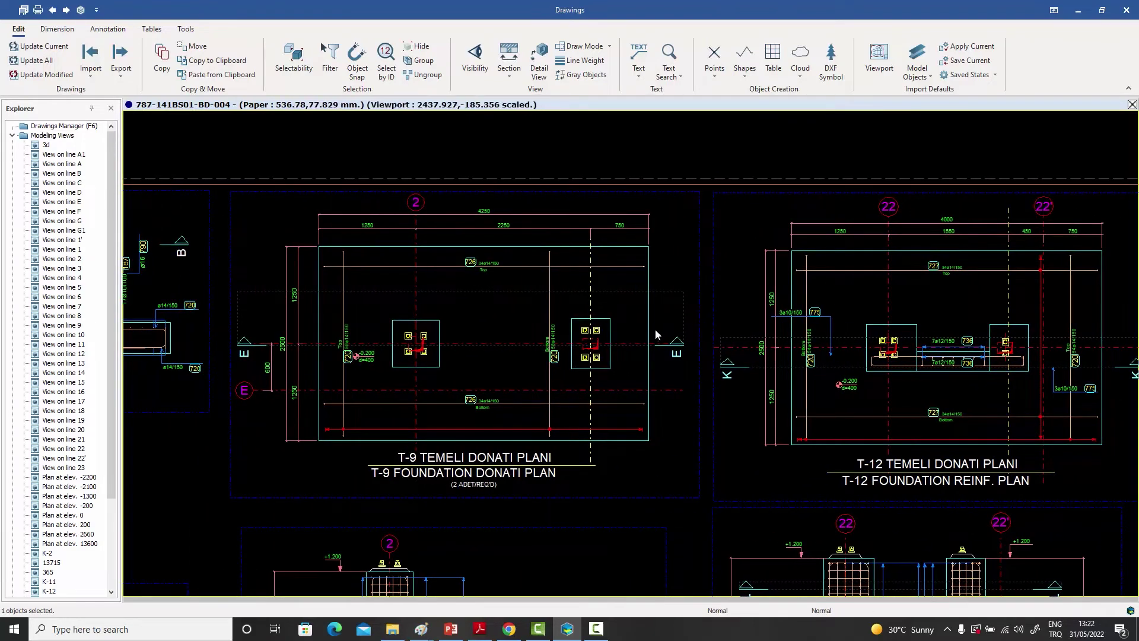
mouse_move(655, 329)
middle_down()
mouse_move(715, 322)
mouse_move(800, 337)
middle_up()
middle_drag(556, 333, 783, 313)
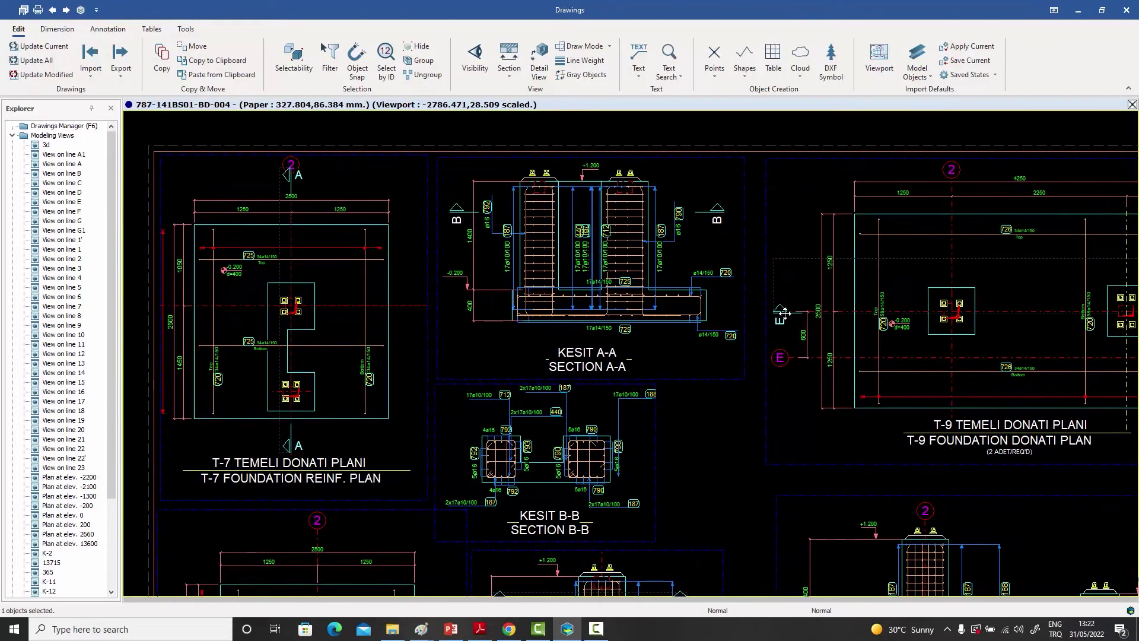
Review T-8 with sections C-C to F-F, then the T-10, T-11 and T-13 foundation plans.
mouse_move(780, 321)
middle_down()
mouse_move(707, 290)
mouse_move(705, 237)
middle_up()
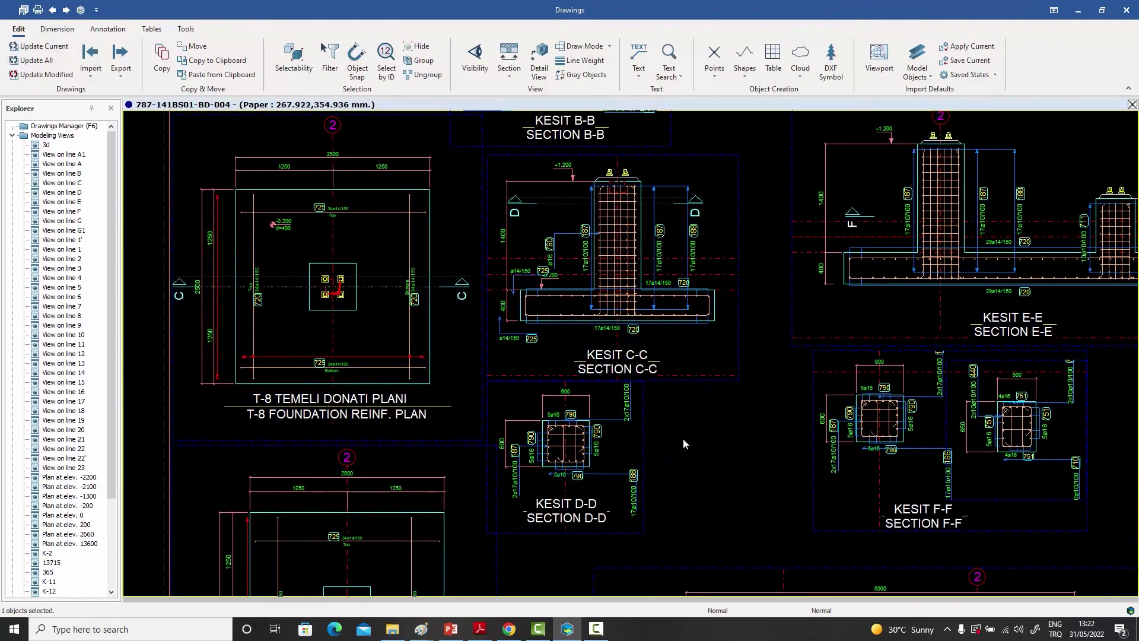
mouse_move(682, 438)
middle_down()
mouse_move(706, 382)
mouse_move(687, 280)
middle_up()
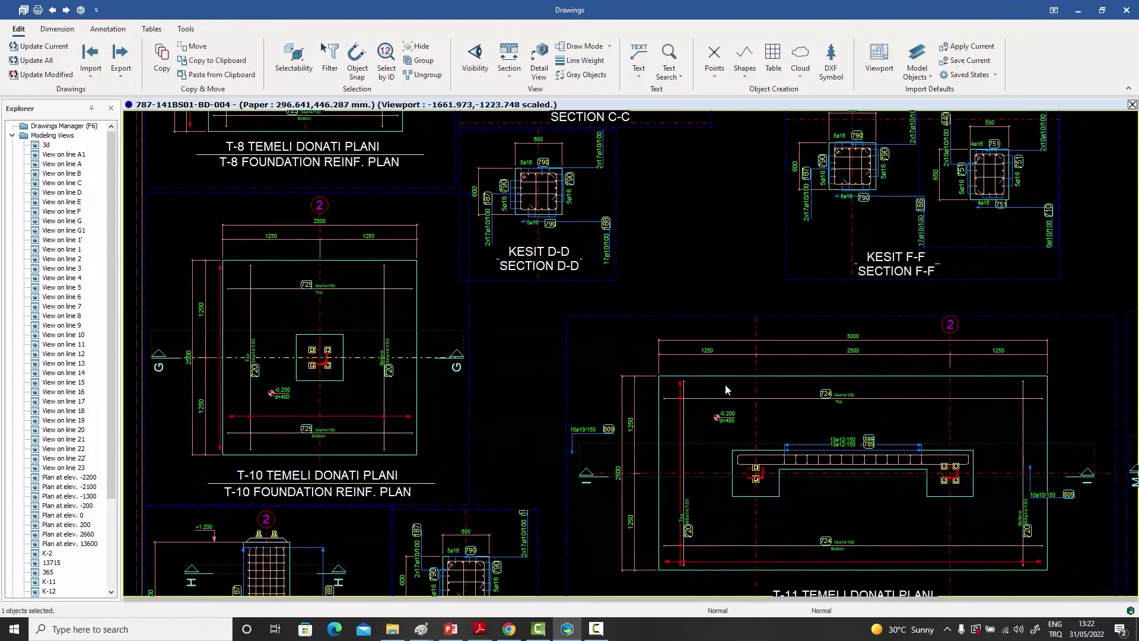
middle_drag(731, 414, 719, 323)
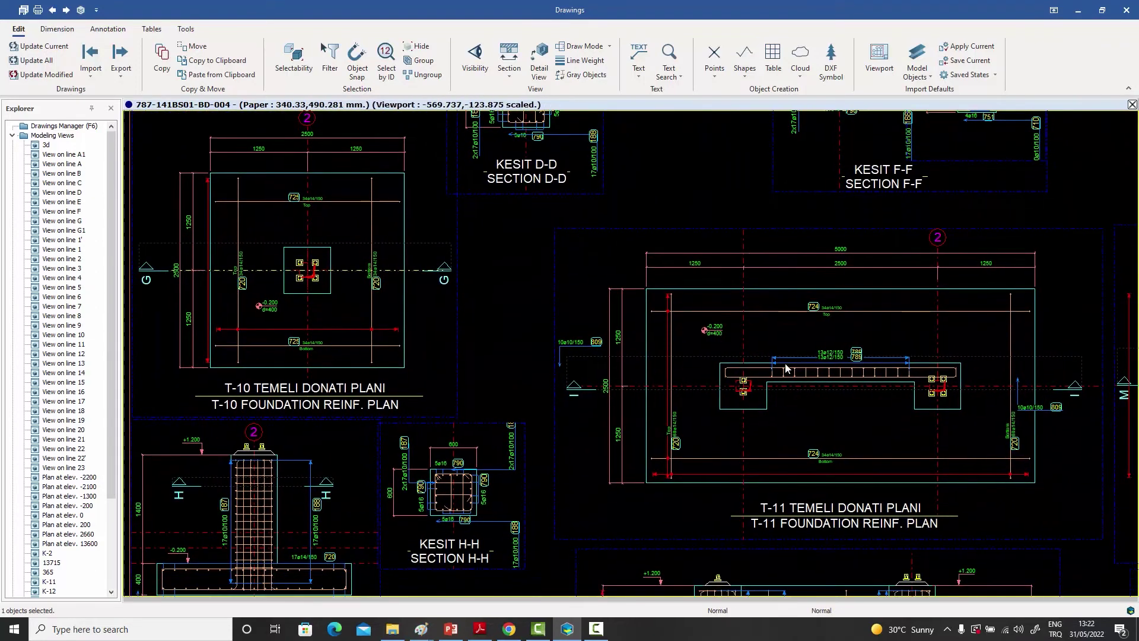
middle_drag(786, 362, 703, 365)
scroll(783, 358, down, 1)
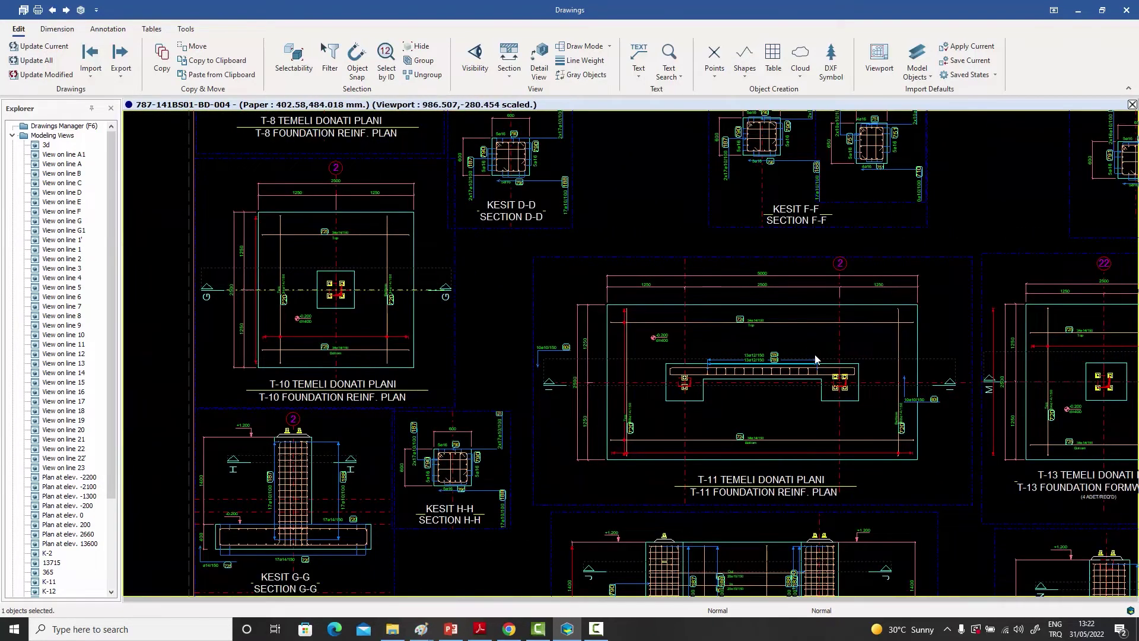
shift+scroll(771, 365, right, 4)
shift+scroll(758, 372, right, 4)
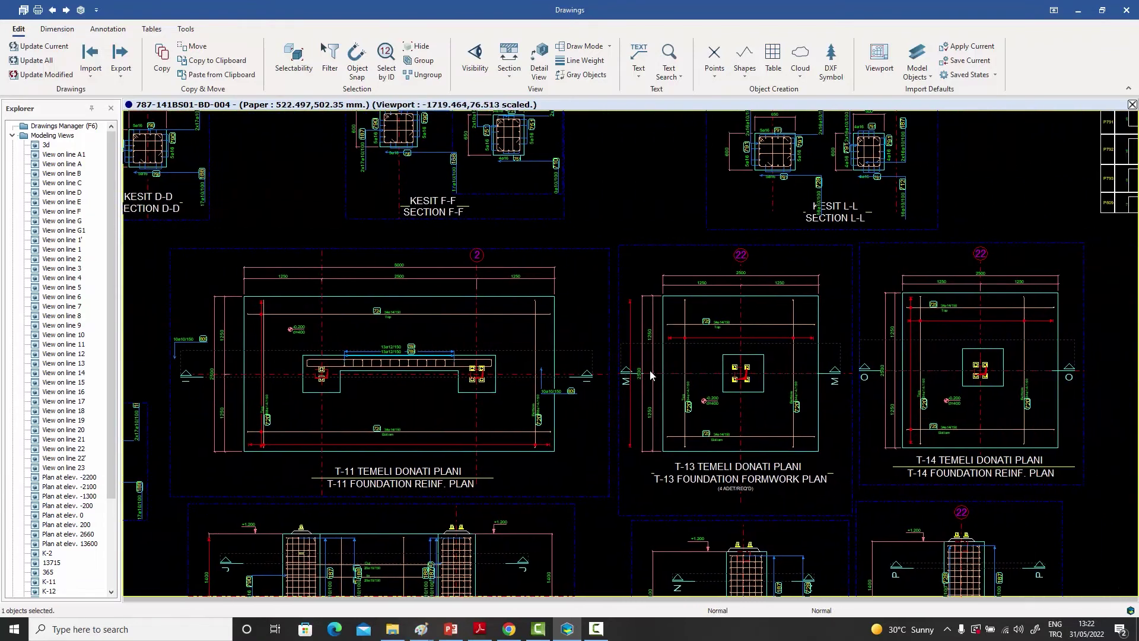
shift+scroll(837, 384, right, 1)
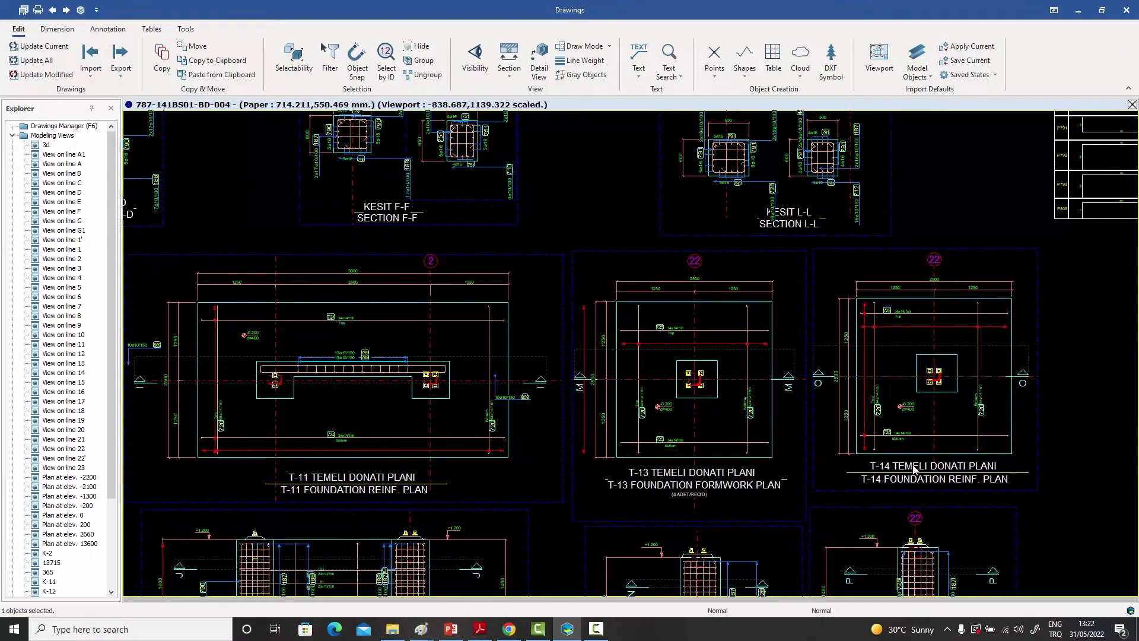
Examine the foundation sections J-J, N-N, O-O and P-P below the plans.
mouse_move(706, 381)
middle_down()
mouse_move(735, 249)
mouse_move(718, 357)
middle_up()
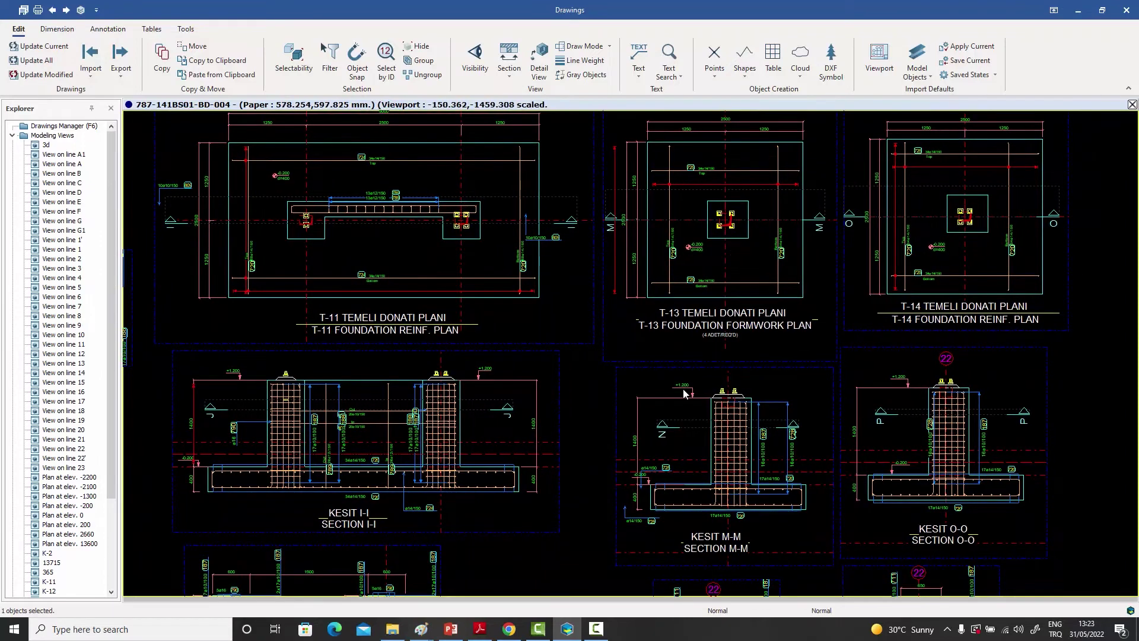
middle_drag(646, 417, 684, 347)
middle_drag(593, 374, 610, 315)
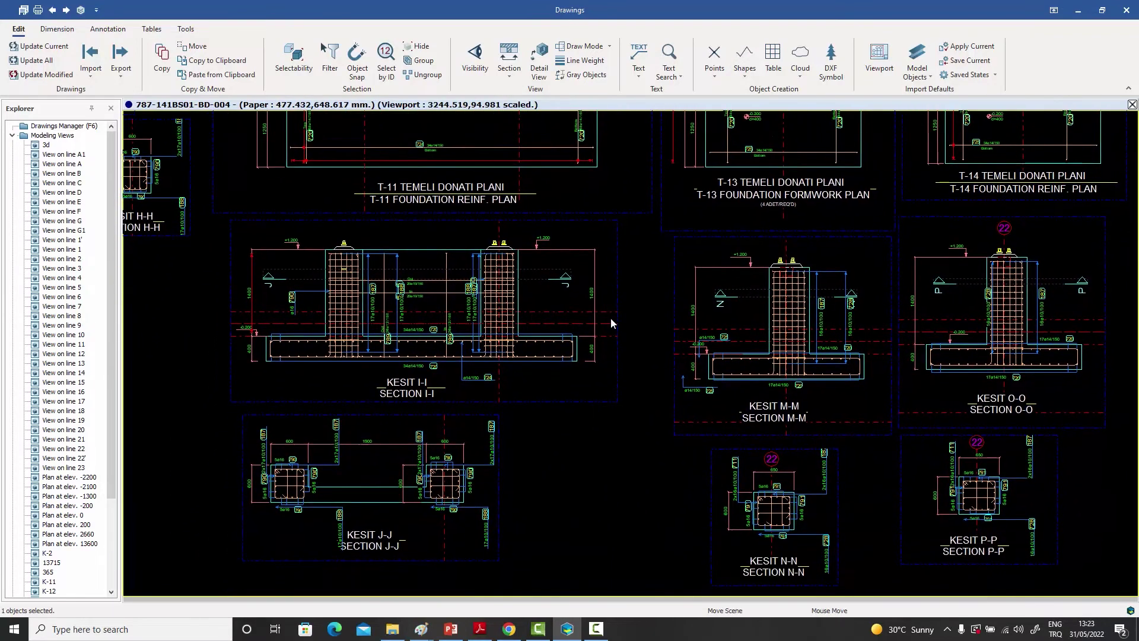
middle_drag(760, 348, 666, 351)
middle_drag(793, 342, 725, 333)
scroll(786, 351, up, 2)
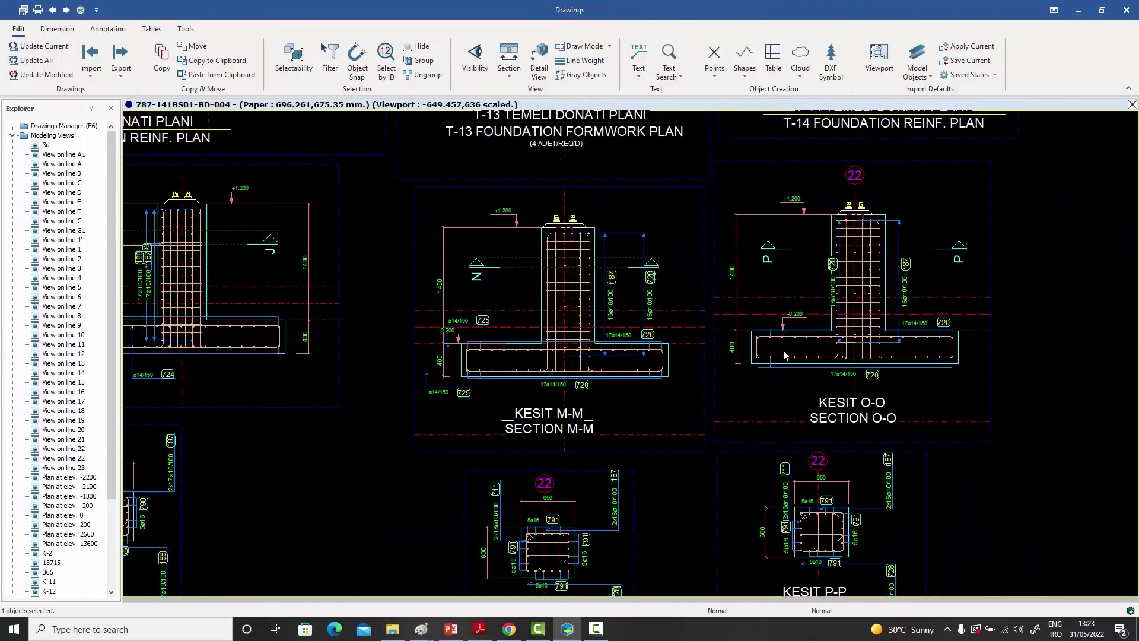
middle_drag(782, 446, 798, 296)
middle_drag(824, 448, 804, 423)
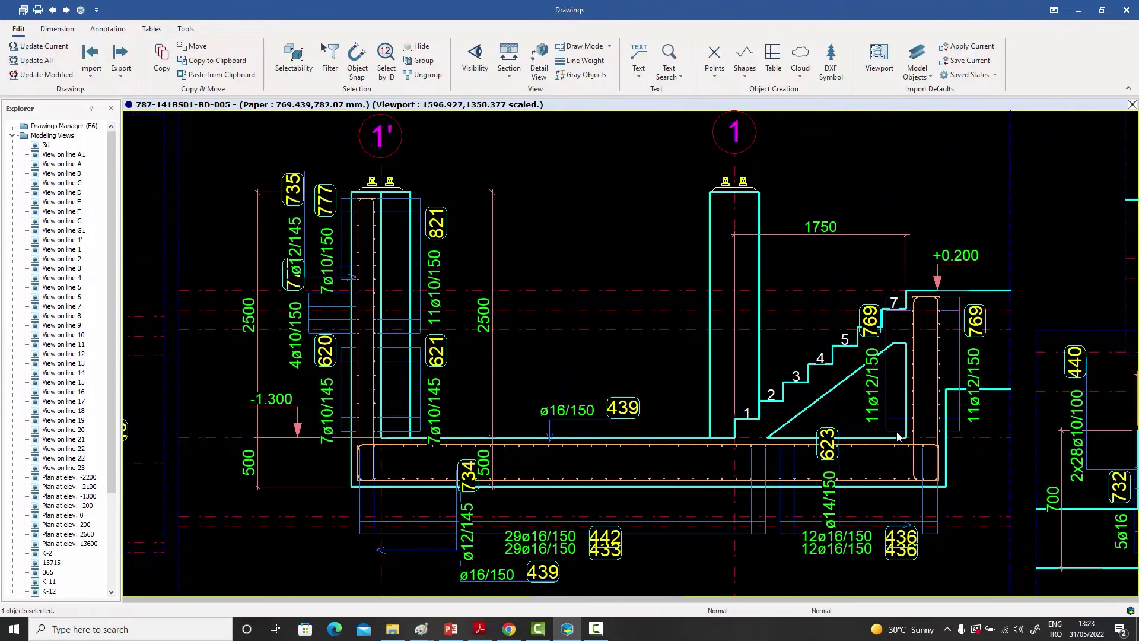
Zoom in and out on the BD-005 stair section to inspect bars like 29ø16/150 and 11ø12/150.
mouse_move(802, 423)
middle_down()
mouse_move(778, 415)
mouse_move(793, 415)
middle_up()
scroll(793, 420, up, 1)
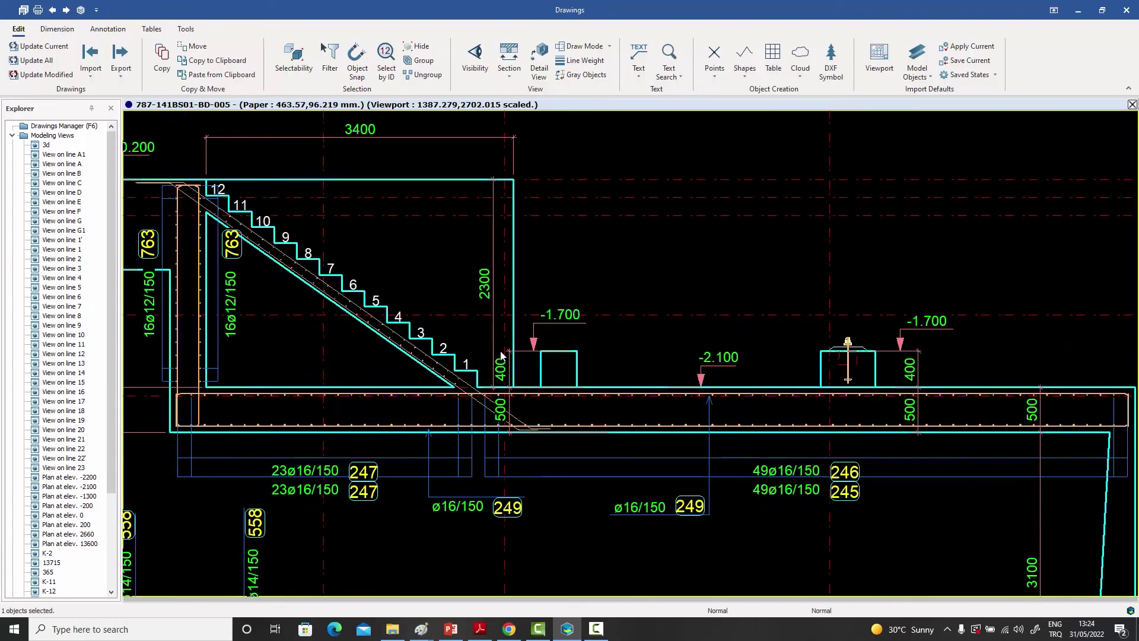
scroll(784, 428, down, 2)
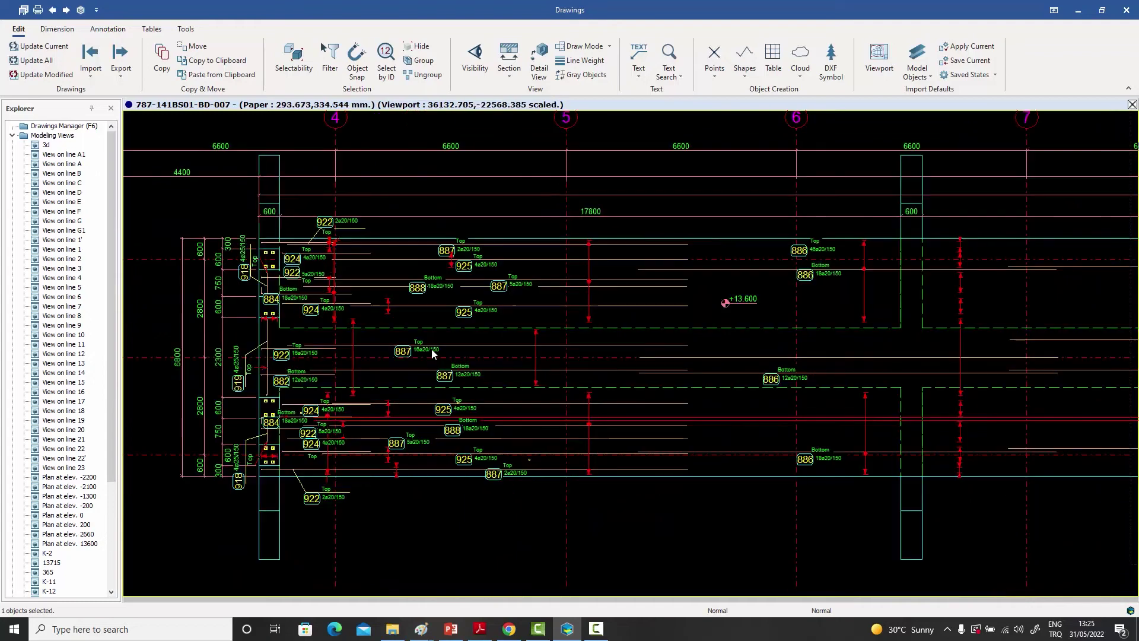
Pan the +13.600 slab plan from section mark C across grid lines 9 through 18.
middle_drag(981, 425, 751, 427)
middle_drag(930, 418, 585, 399)
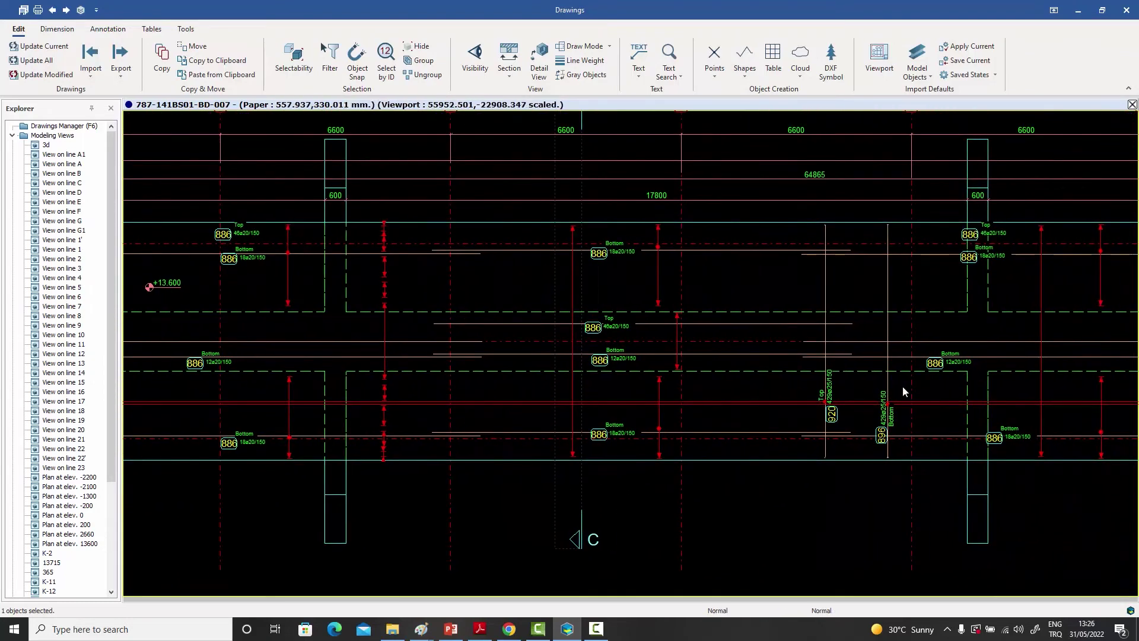
middle_drag(902, 390, 544, 394)
middle_drag(823, 381, 605, 383)
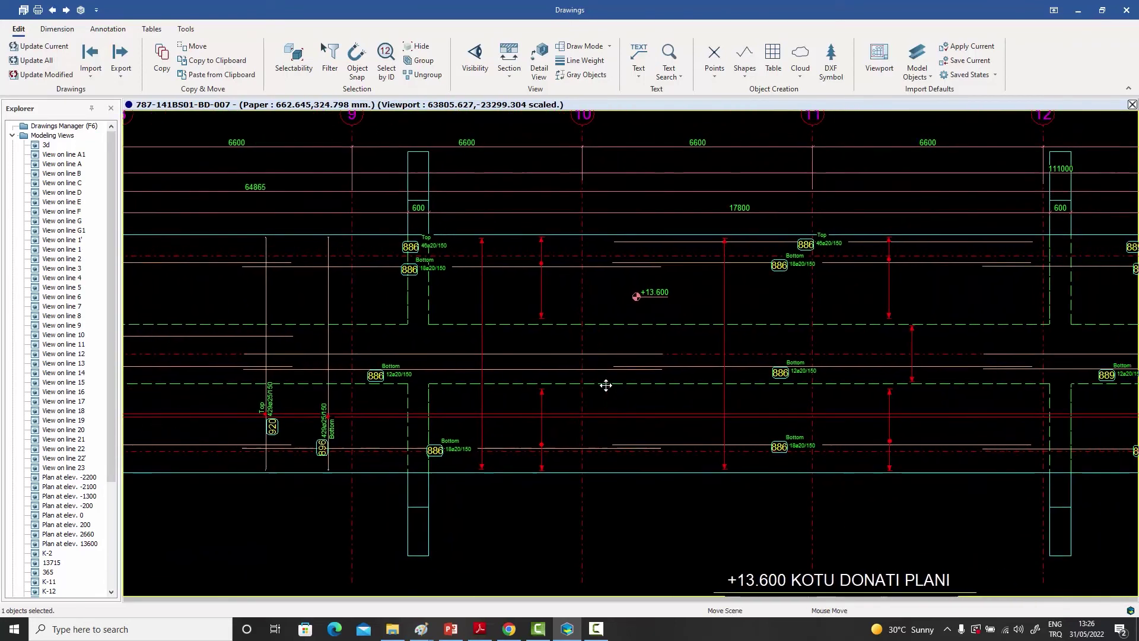
middle_drag(889, 391, 719, 408)
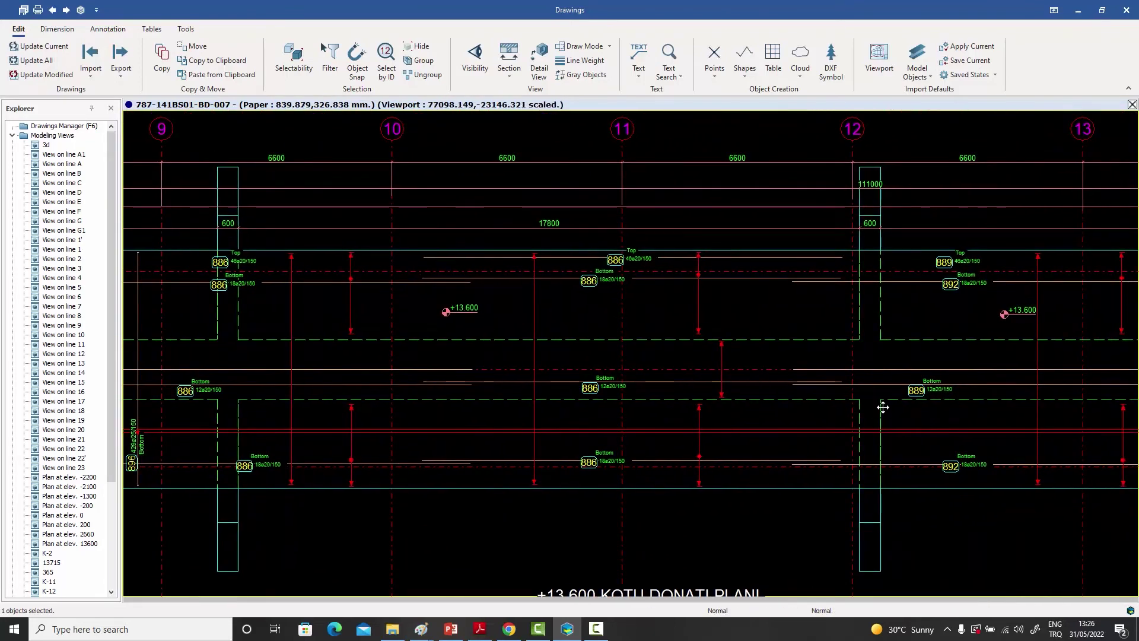
mouse_move(882, 407)
middle_down()
mouse_move(689, 411)
mouse_move(872, 422)
mouse_move(693, 423)
middle_up()
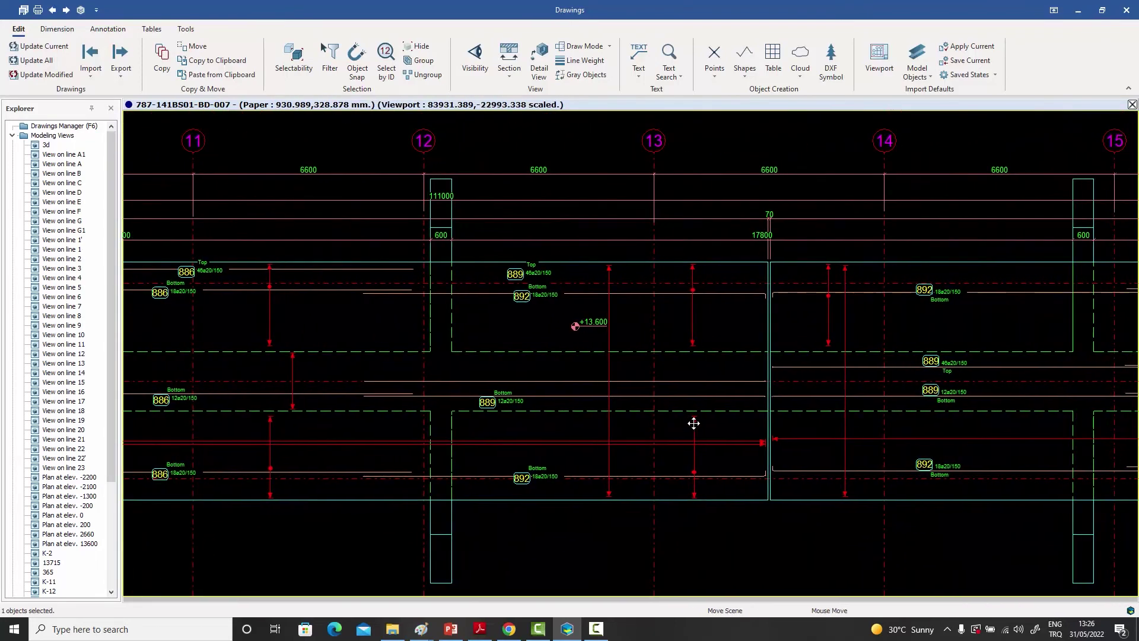
middle_drag(957, 414, 786, 412)
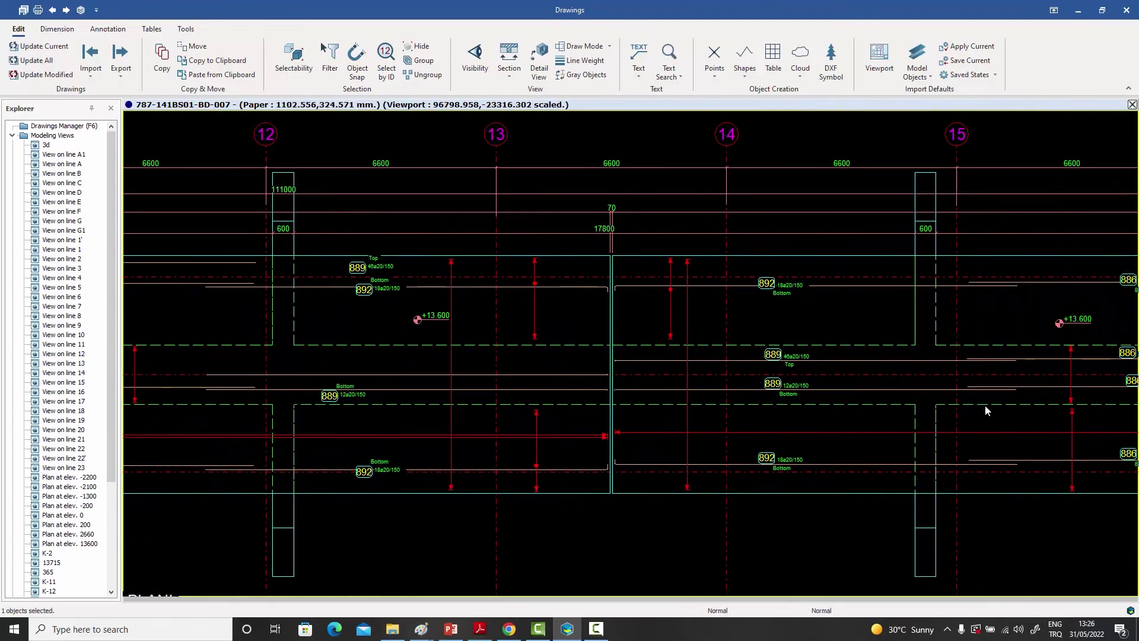
middle_drag(986, 407, 680, 394)
middle_drag(897, 394, 813, 399)
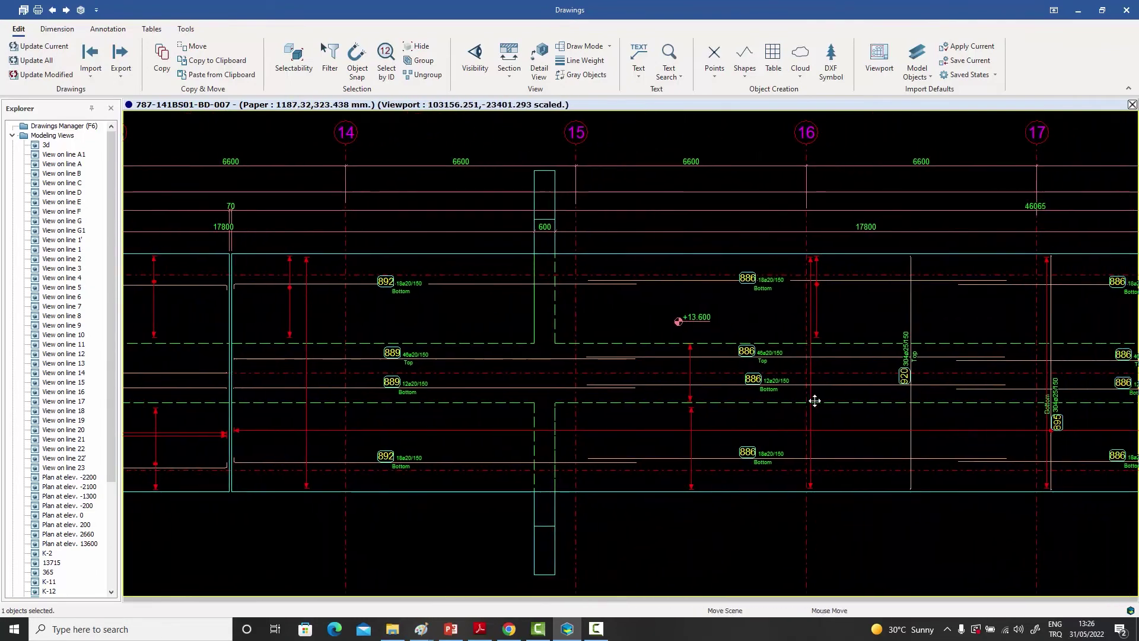
middle_drag(979, 399, 705, 402)
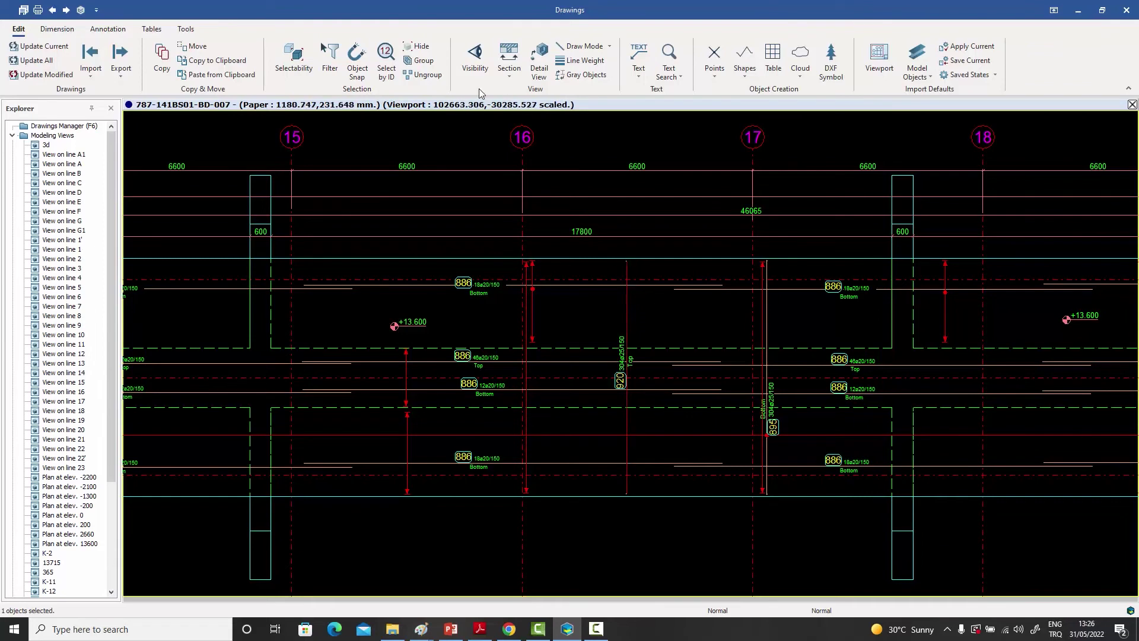
Zoom in to inspect the 920 and 895 bar labels, then zoom back out.
scroll(653, 318, up, 3)
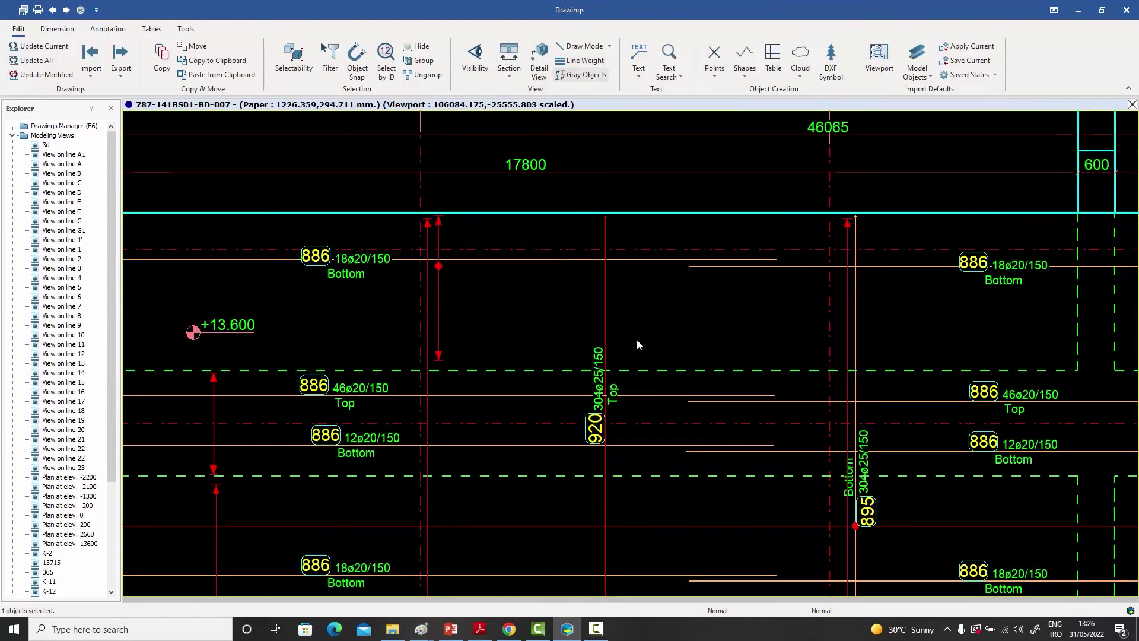
mouse_move(637, 344)
middle_down()
mouse_move(678, 314)
mouse_move(653, 305)
middle_up()
scroll(678, 314, down, 2)
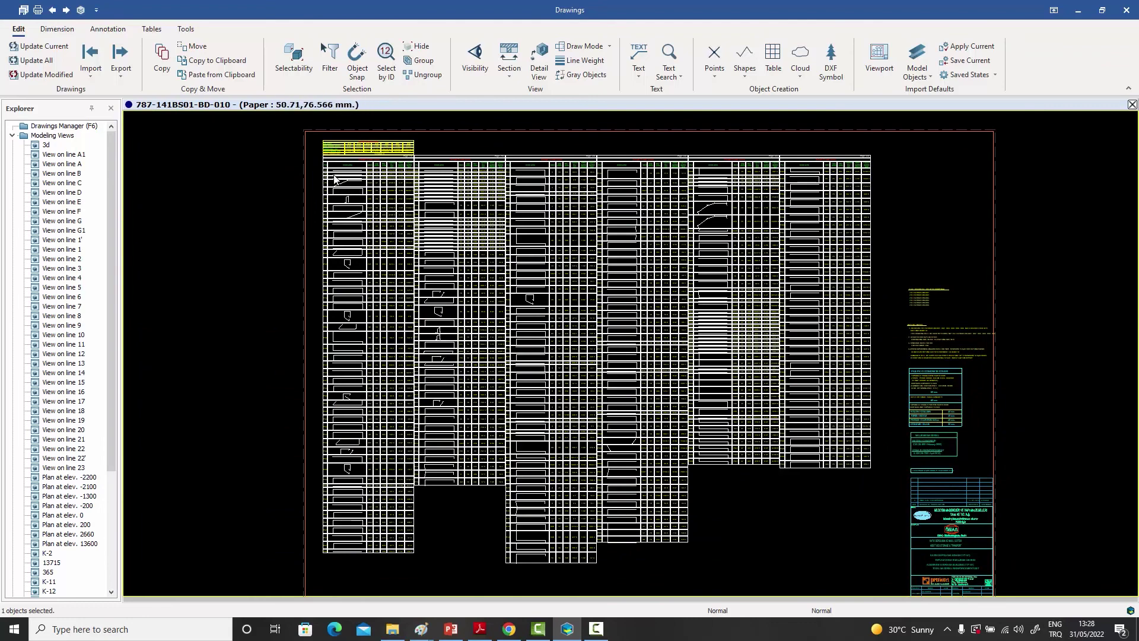
scroll(338, 178, up, 4)
middle_drag(386, 242, 393, 305)
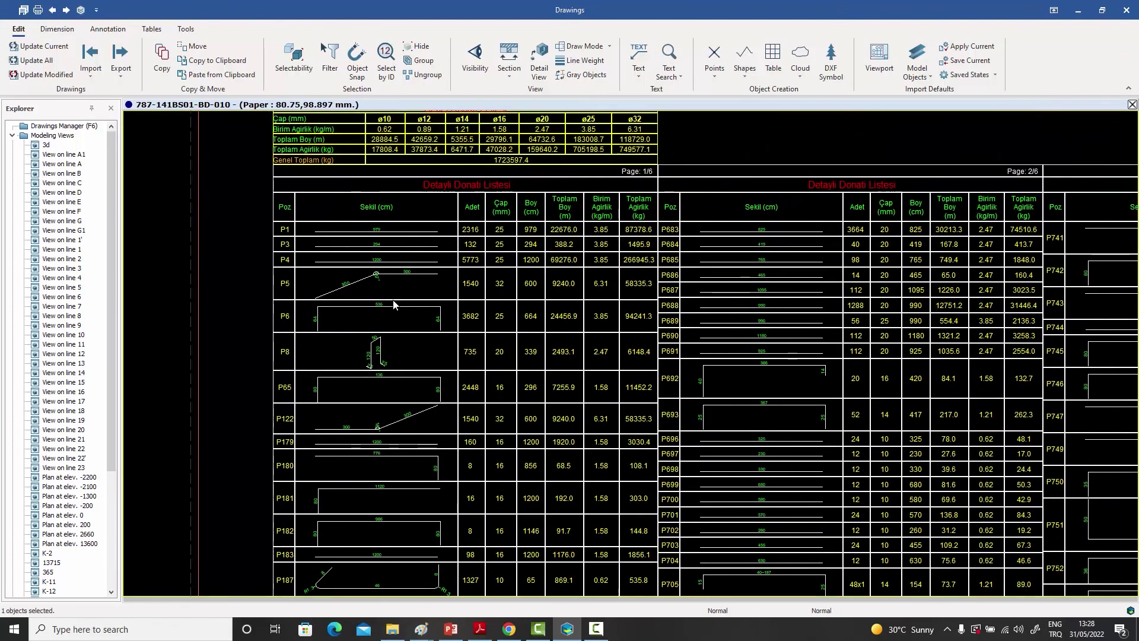
middle_drag(512, 346, 522, 230)
middle_drag(514, 384, 519, 305)
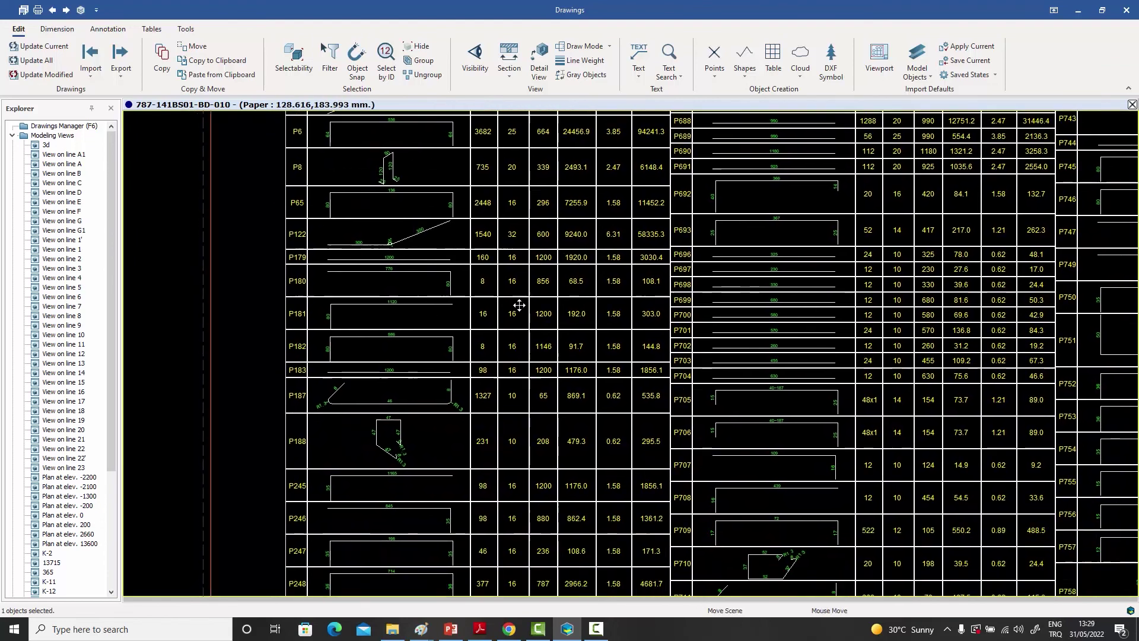
middle_drag(508, 399, 514, 312)
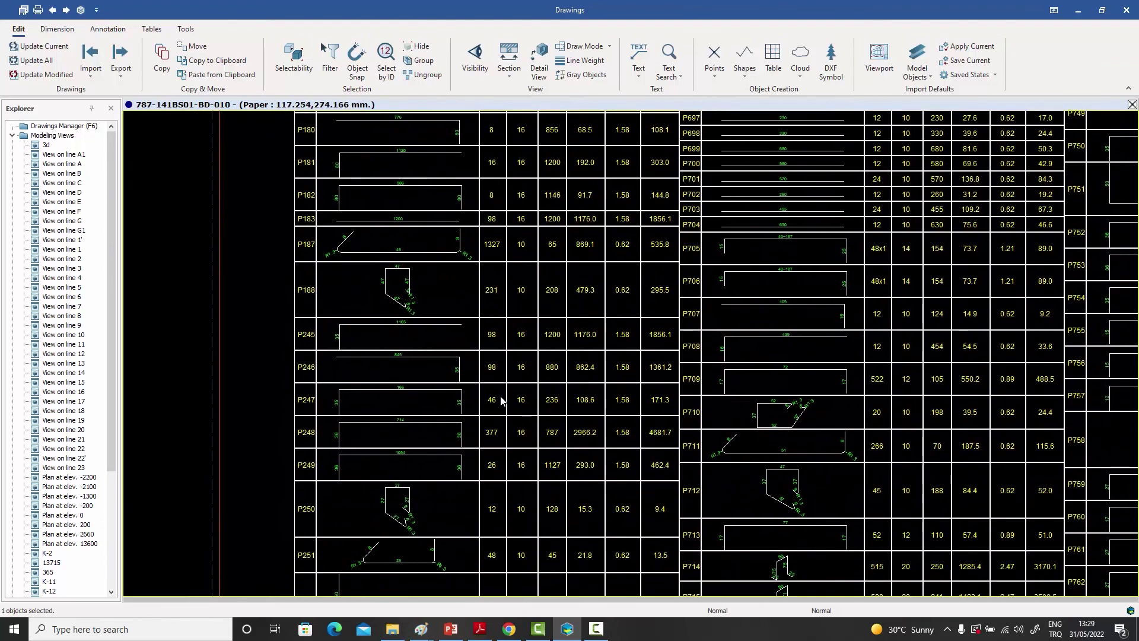
mouse_move(501, 401)
middle_down()
mouse_move(509, 264)
mouse_move(510, 353)
mouse_move(508, 298)
middle_up()
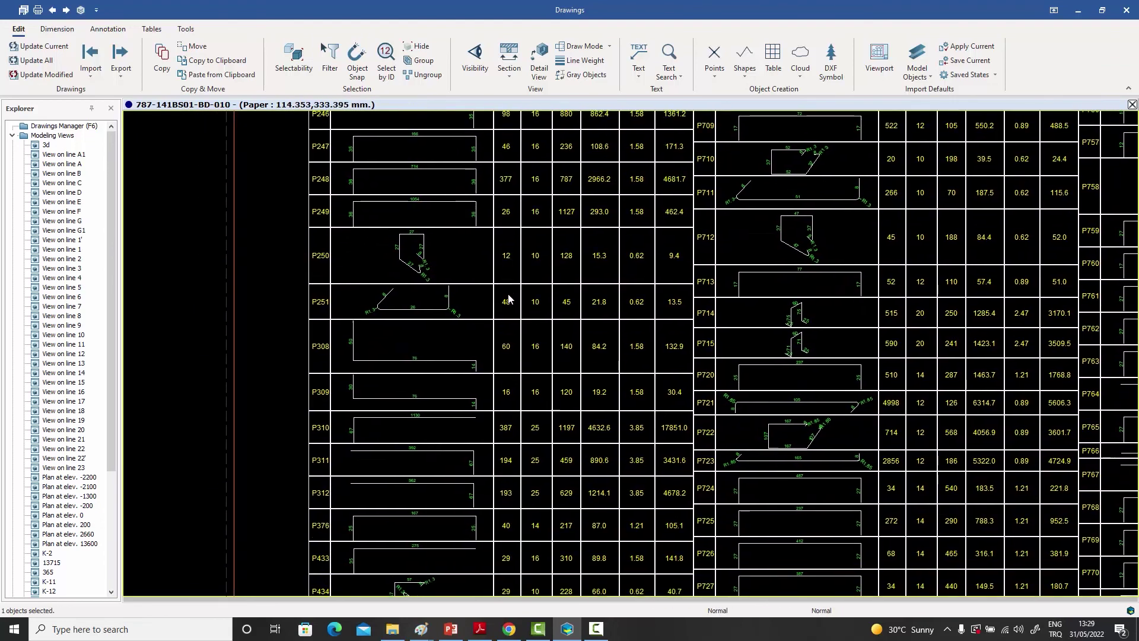
scroll(509, 297, down, 1)
mouse_move(529, 343)
middle_down()
mouse_move(438, 387)
mouse_move(373, 448)
middle_up()
middle_drag(520, 307, 441, 430)
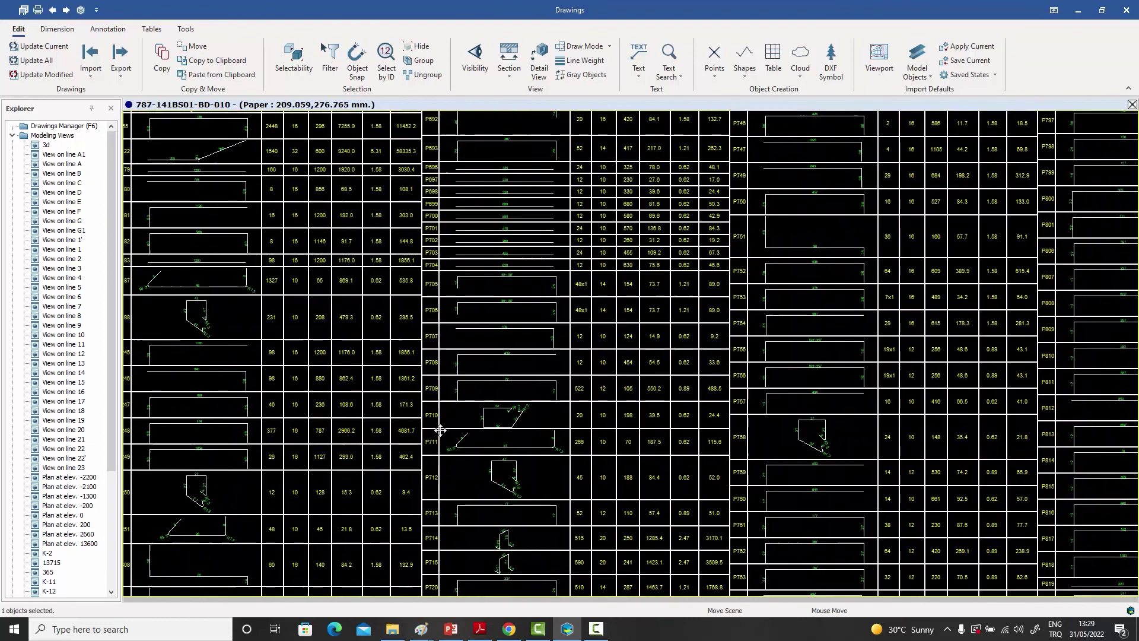